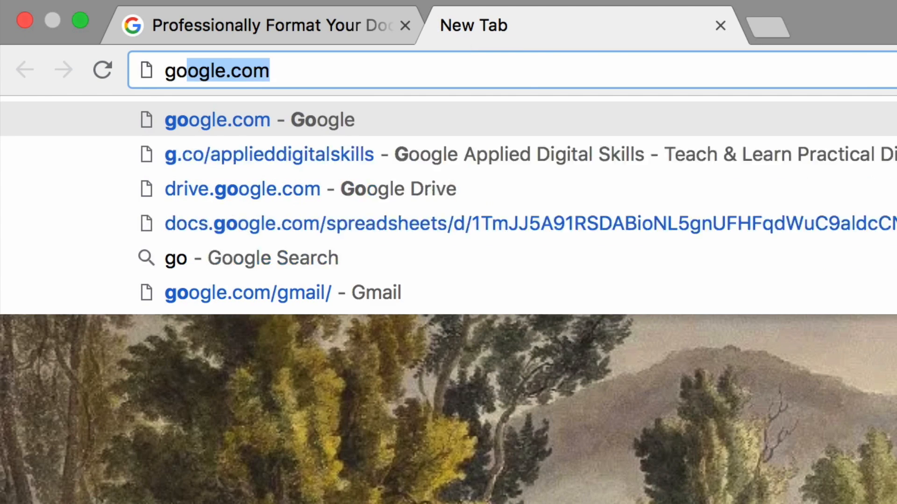
Load google.com in the new tab and go to Google Drive from the apps menu
key("BackSpace")
key("BackSpace")
key("BackSpace")
key("BackSpace")
type("le.com")
key("Return")
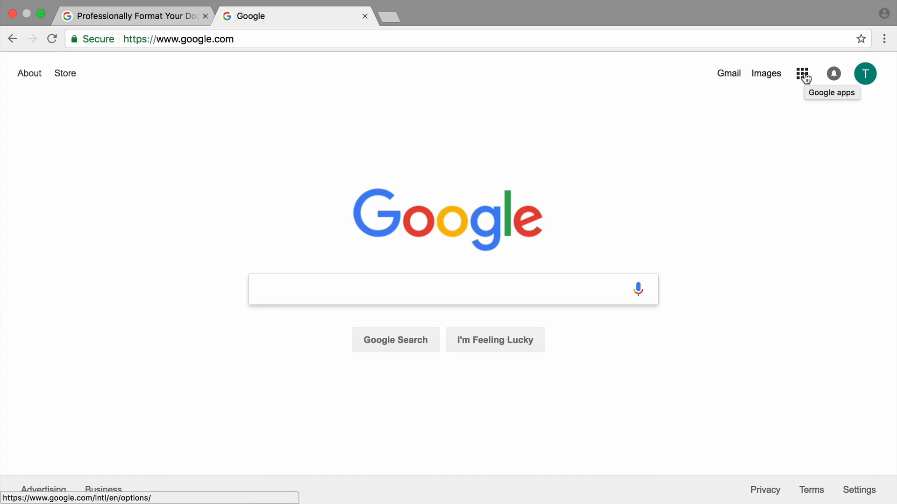
left_click(803, 75)
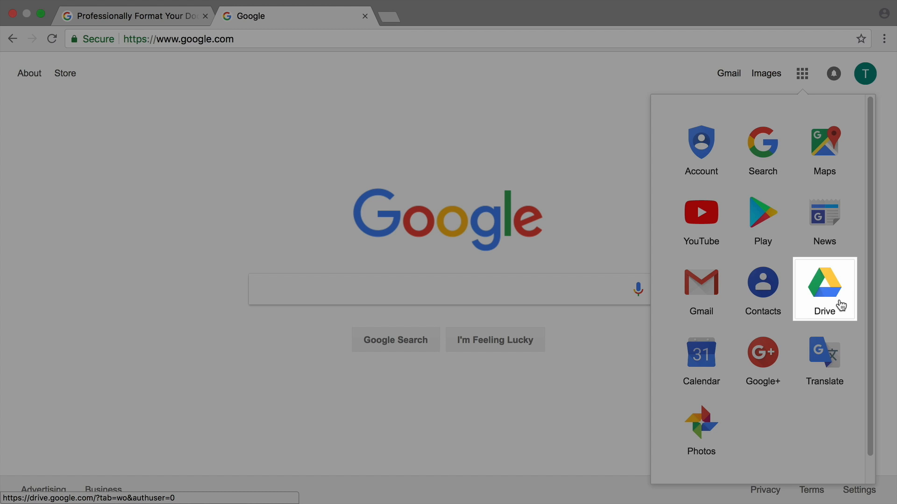
left_click(841, 306)
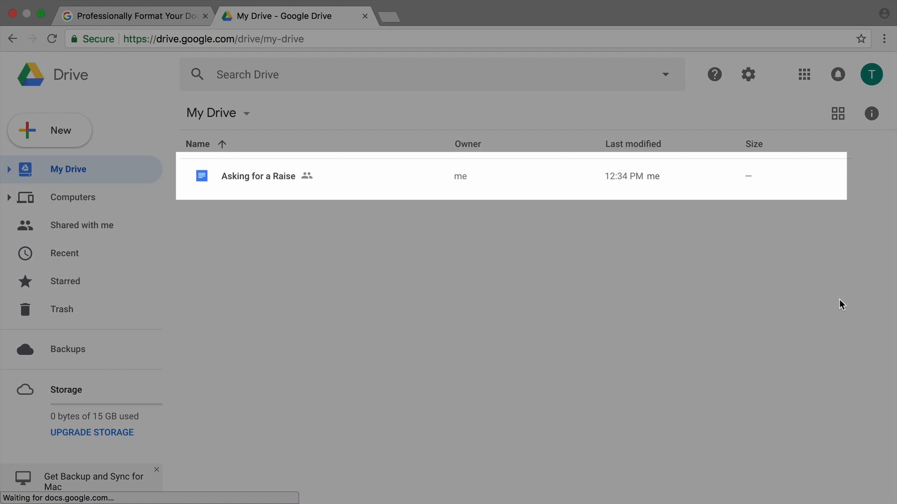
Open the Asking for a Raise document from My Drive
left_click(390, 176)
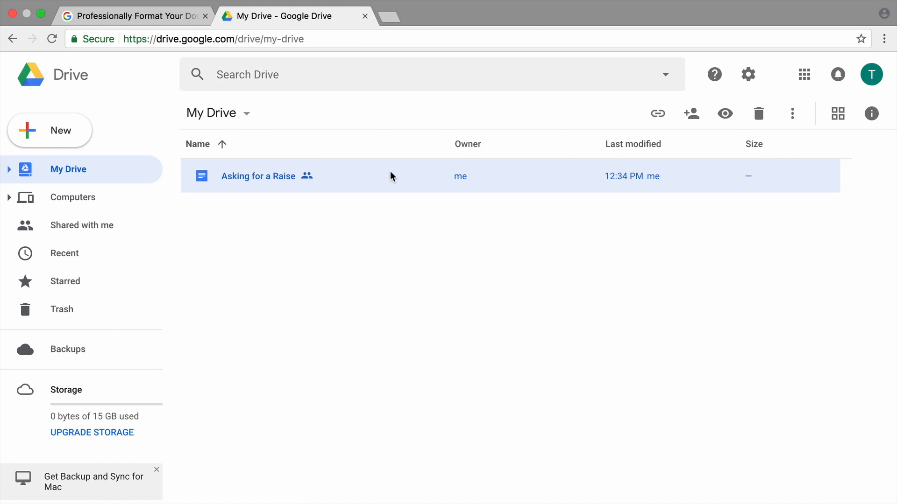
double_click(391, 175)
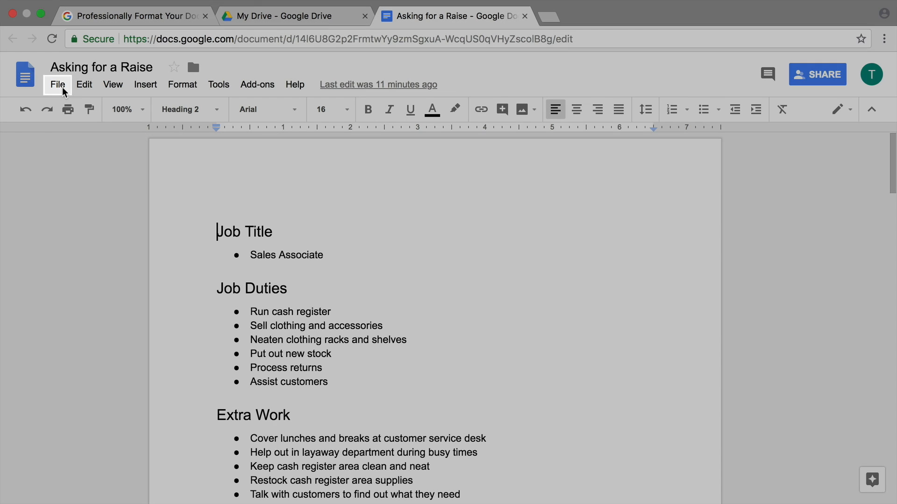
Make a copy of the document named with the employee's name plus 'Job Details'
left_click(58, 85)
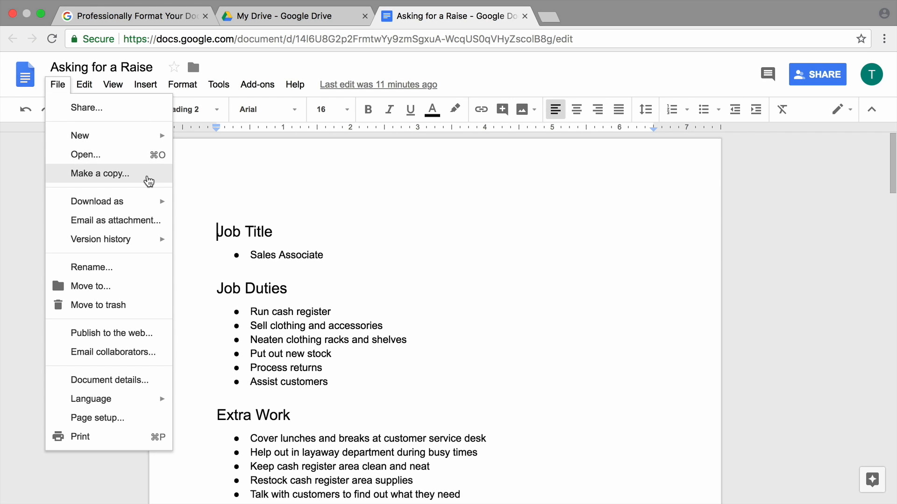
left_click(148, 182)
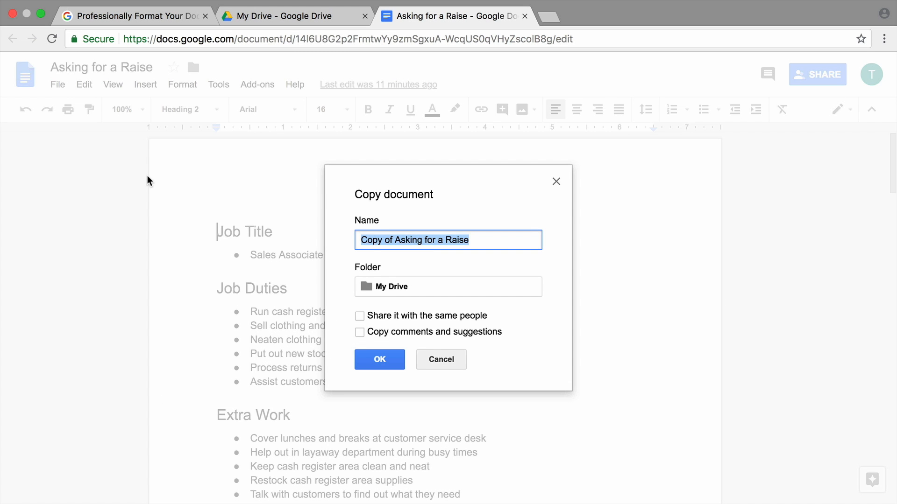
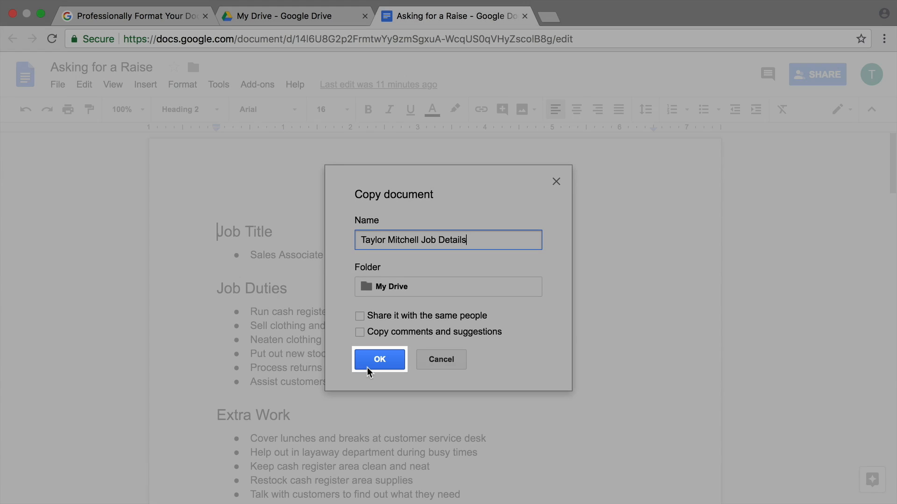
left_click(368, 369)
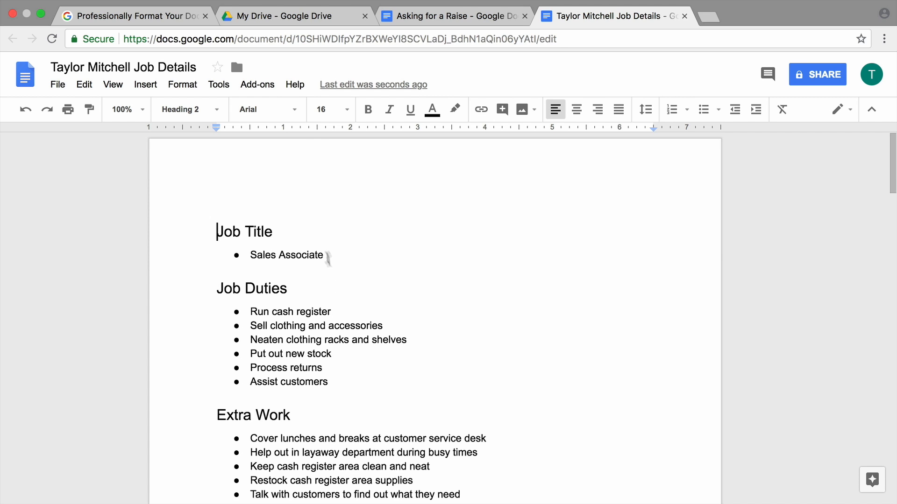
Format the Job Title heading as 18-point Comfortaa in dark green 3
left_click_drag(310, 234, 202, 233)
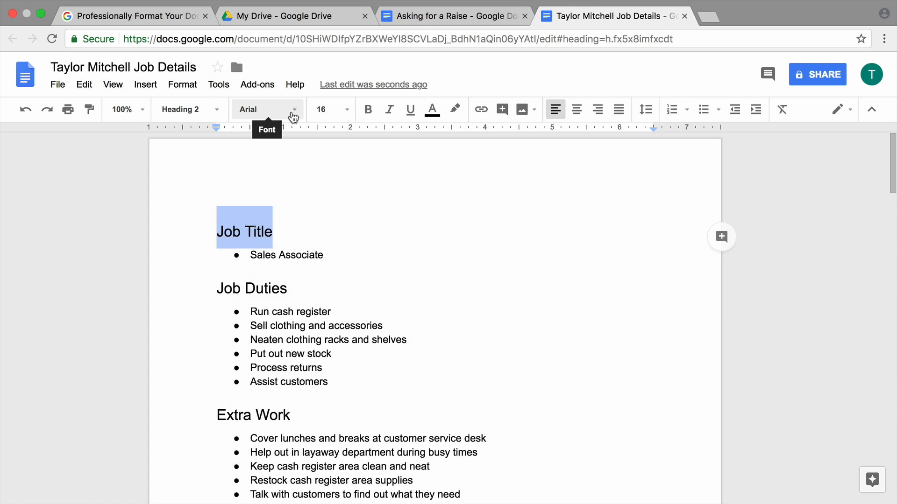
left_click(294, 115)
left_click(321, 191)
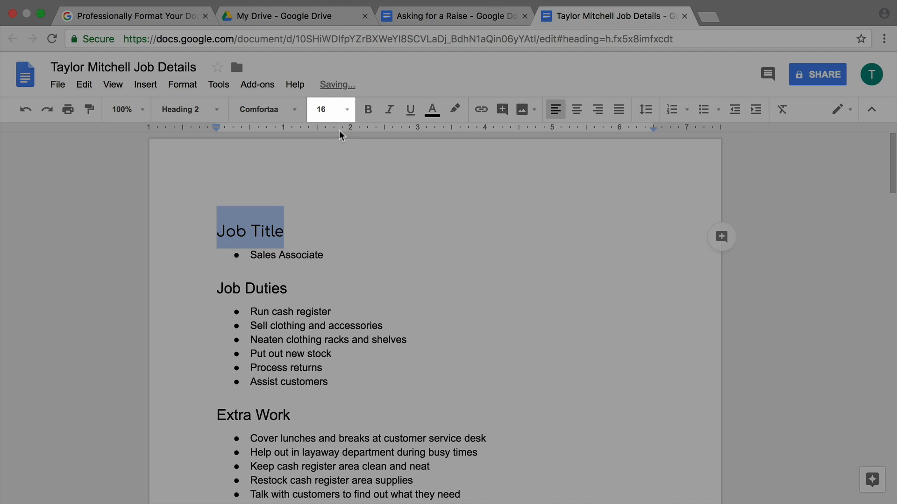
left_click(348, 114)
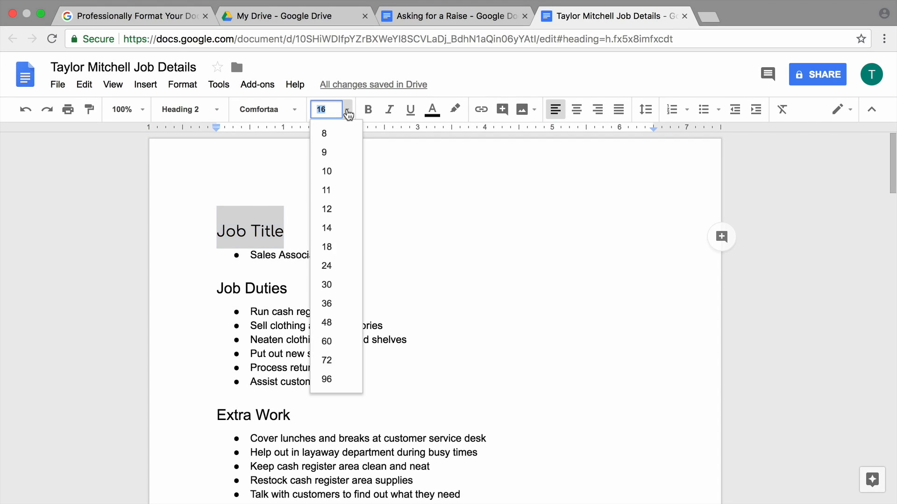
left_click(347, 254)
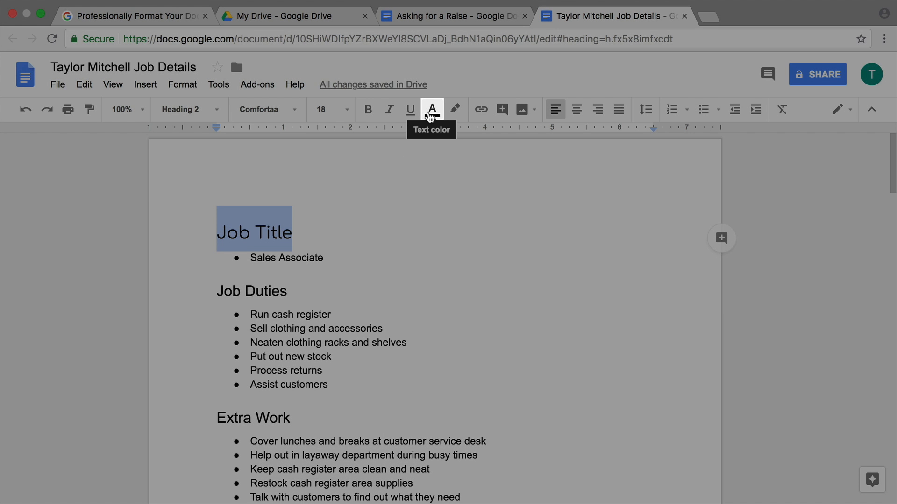
left_click(431, 116)
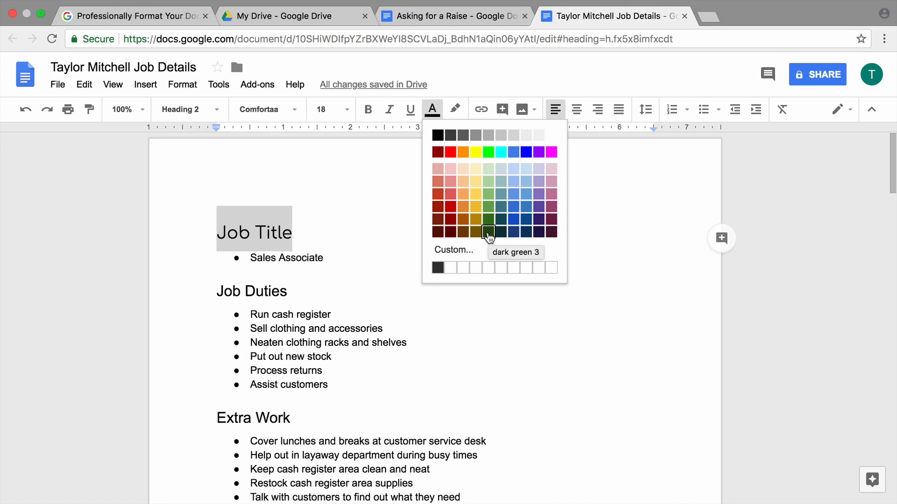
left_click(488, 232)
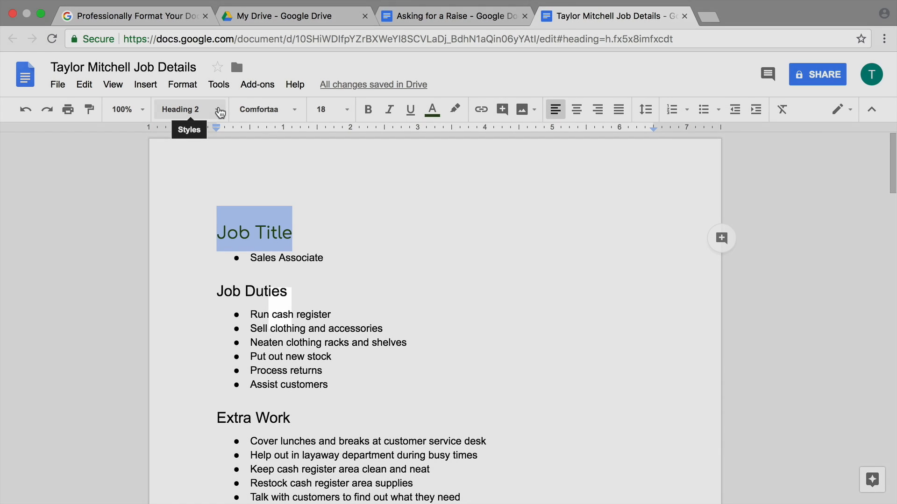
Update the Heading 2 style to match the Job Title heading
left_click(219, 111)
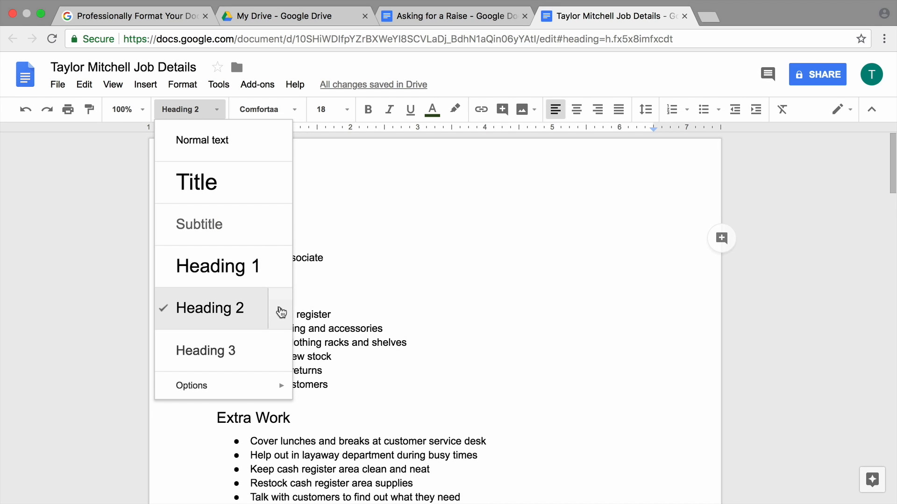
left_click(281, 312)
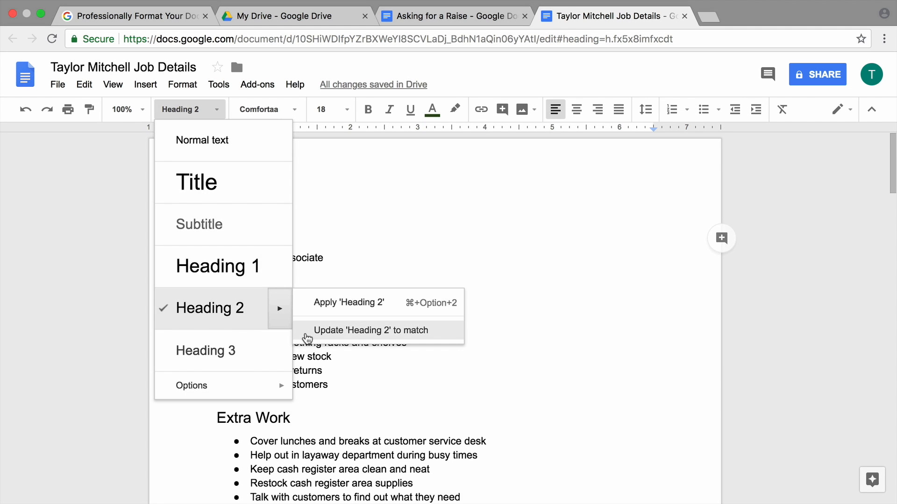
left_click(307, 334)
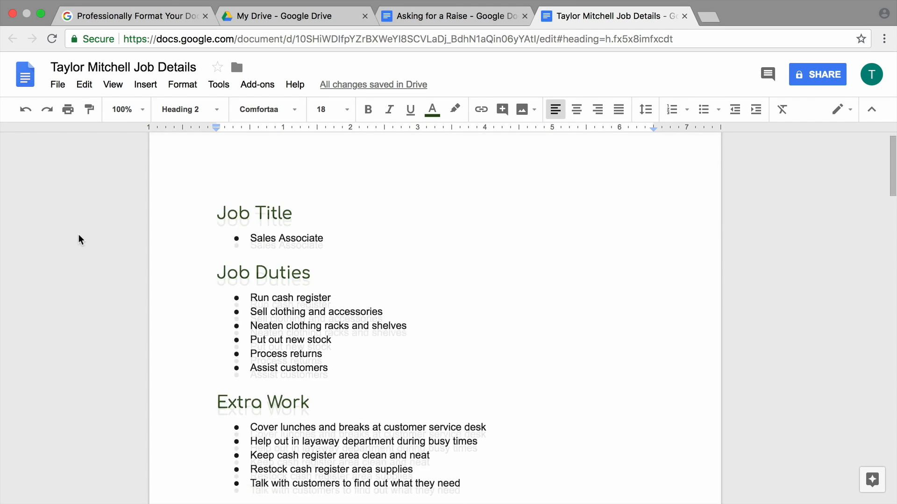
Insert a new Normal text line above the Job Title heading
scroll(80, 239, "down", 12)
scroll(79, 239, "down", 10)
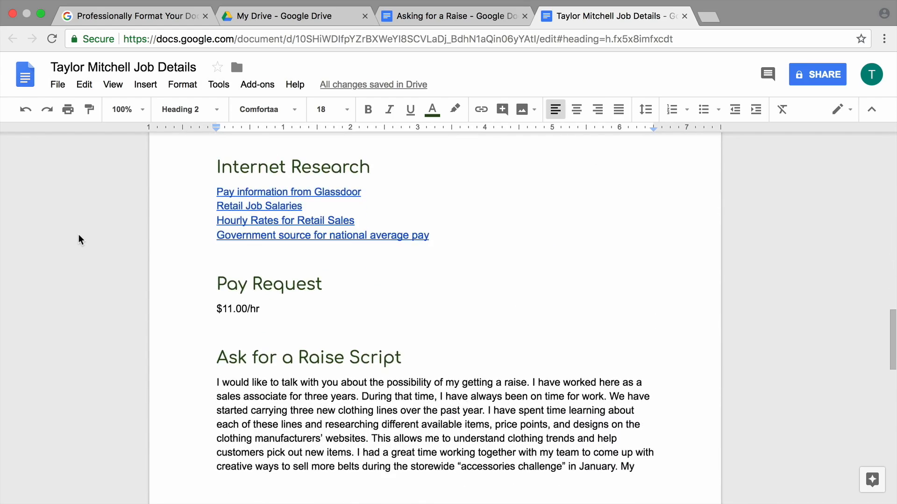
scroll(79, 239, "up", 20)
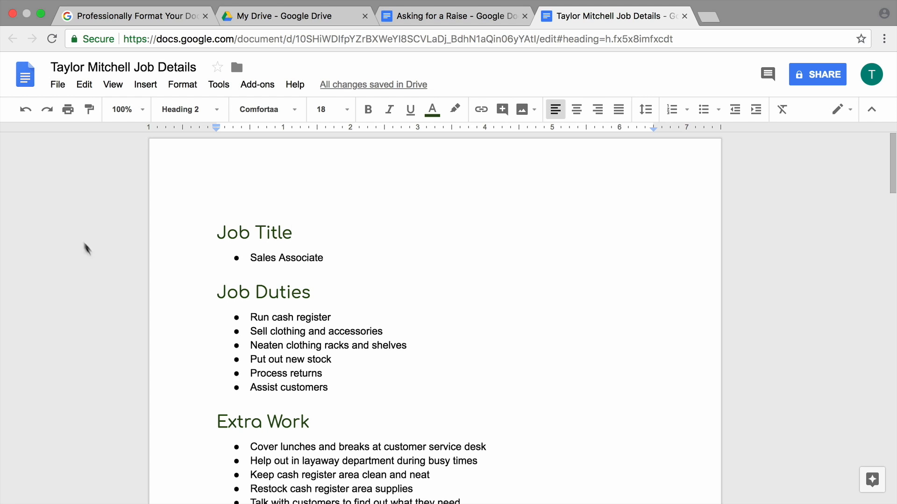
left_click(200, 239)
key("Return")
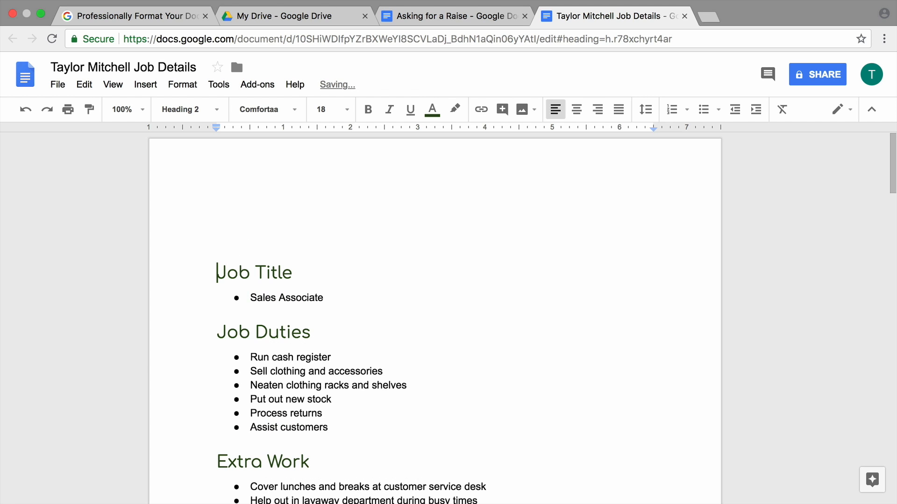
key("Up")
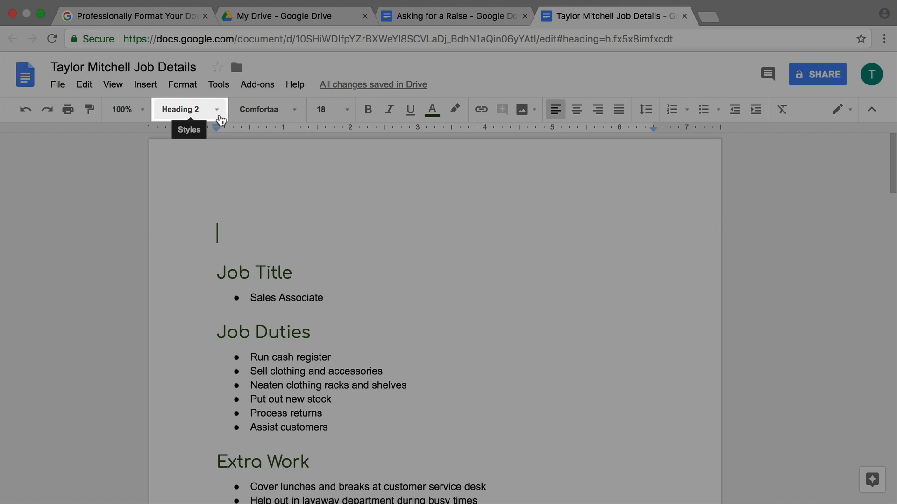
left_click(220, 121)
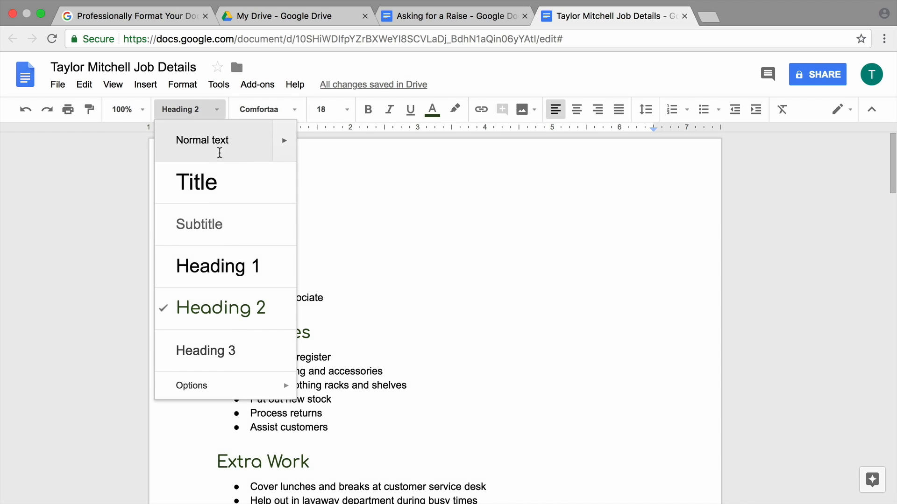
left_click(220, 154)
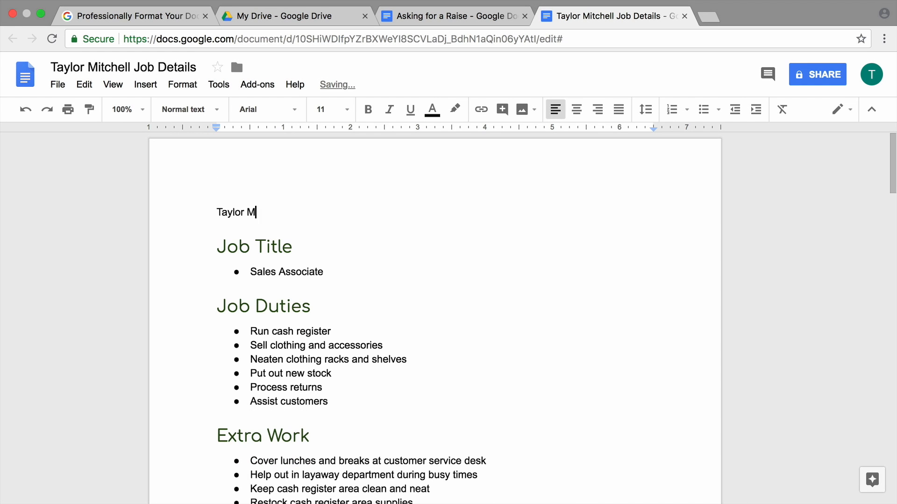
Enter the person's name, e-mail address and phone number on separate lines
key("Return")
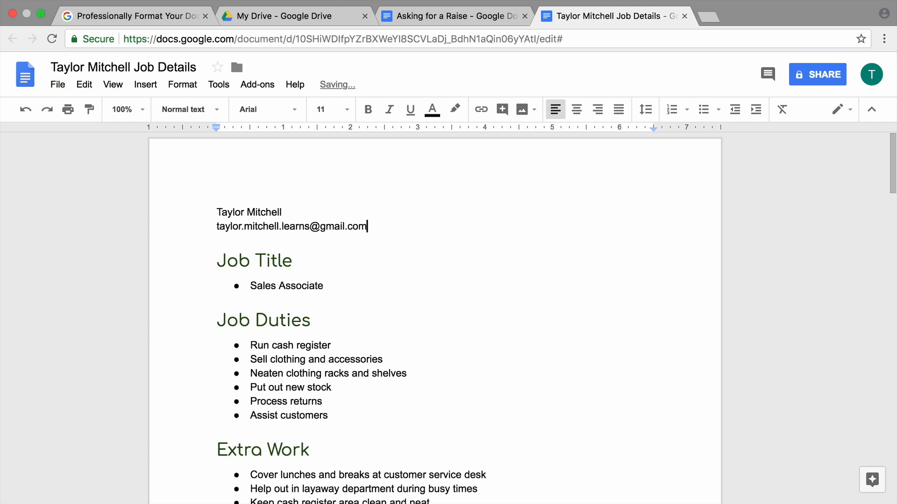
key("Return")
type("123-456-7899")
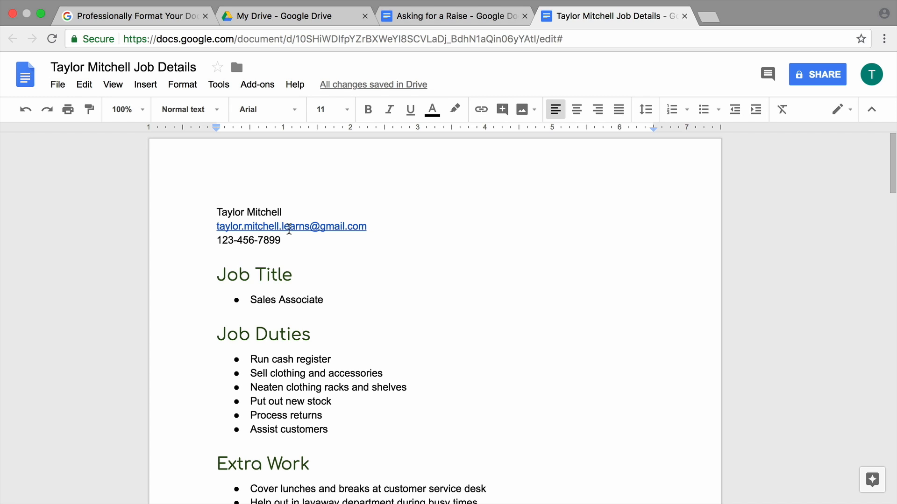
left_click(289, 228)
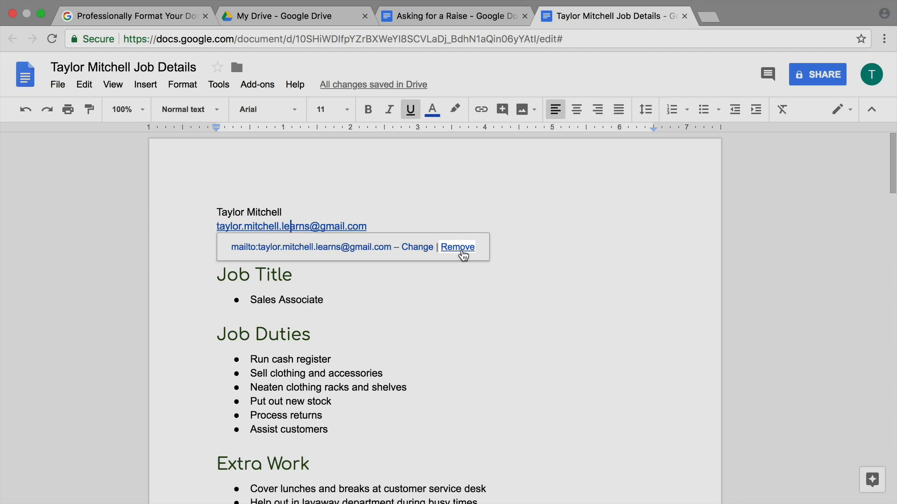
Unlink the e-mail and make the three contact lines centred 14-pt Georgia
left_click(457, 247)
left_click_drag(280, 240, 204, 210)
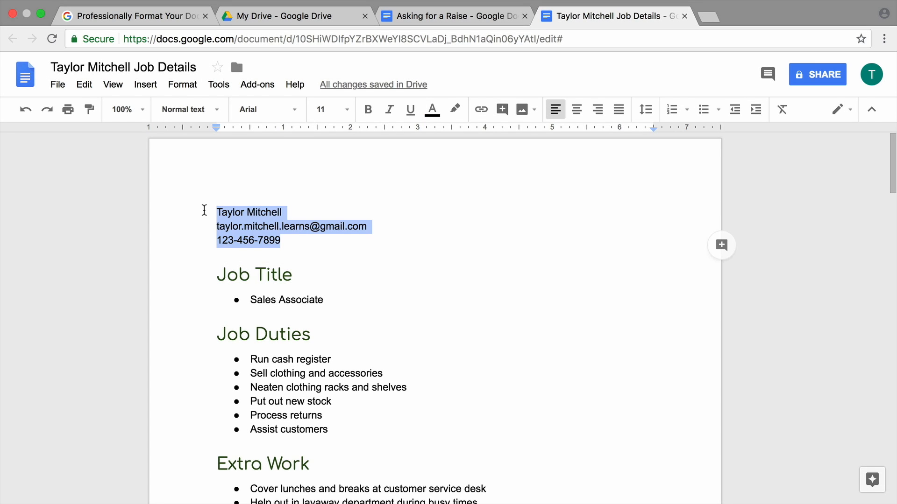
left_click(295, 115)
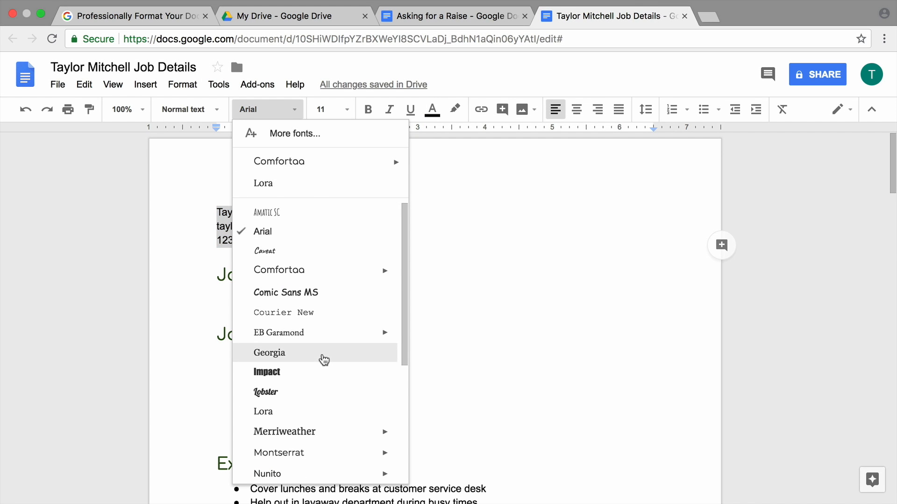
left_click(323, 359)
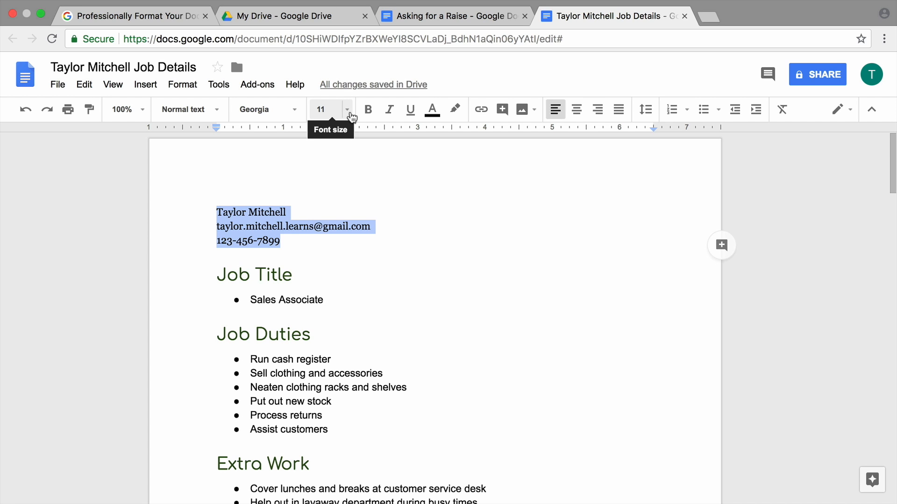
left_click(347, 111)
left_click(341, 237)
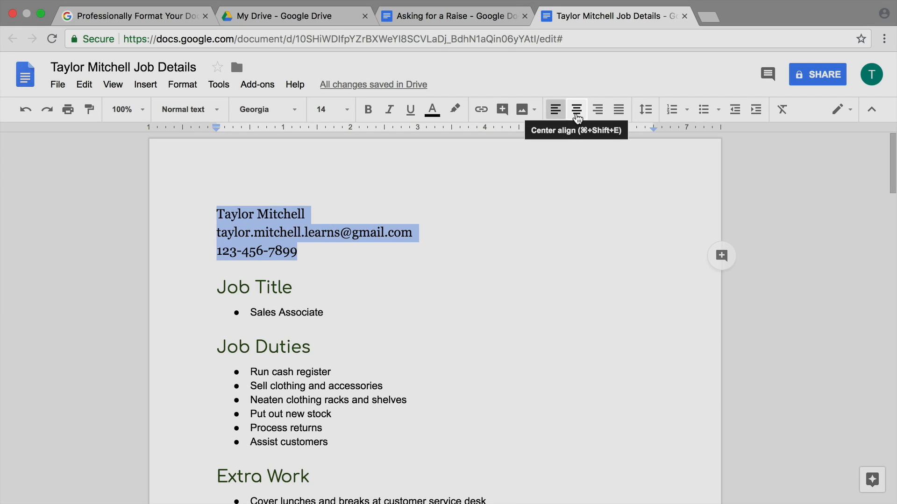
left_click(577, 117)
Bold the name on the first header line
left_click_drag(502, 210, 372, 219)
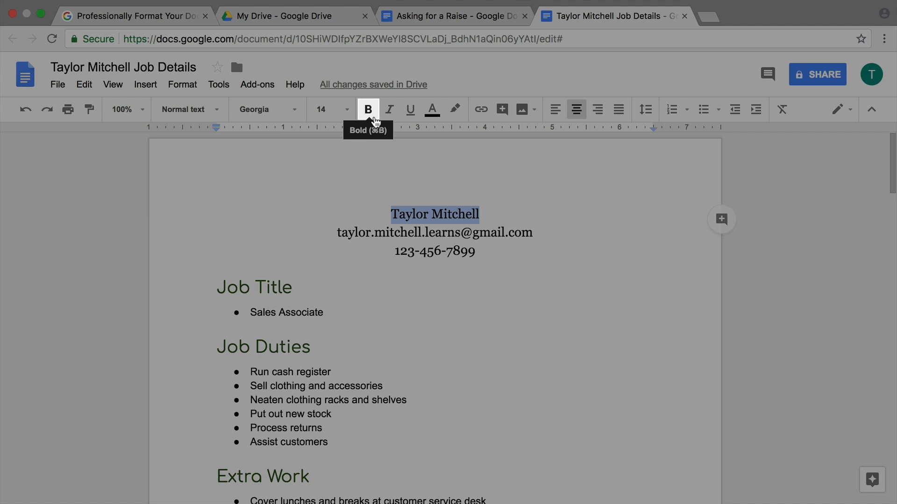
left_click(374, 119)
left_click(500, 210)
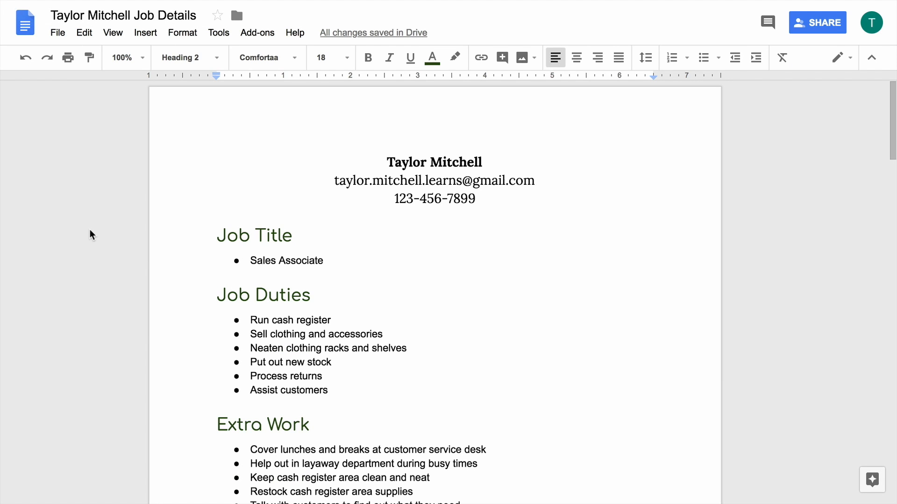
scroll(90, 229, "down", 14)
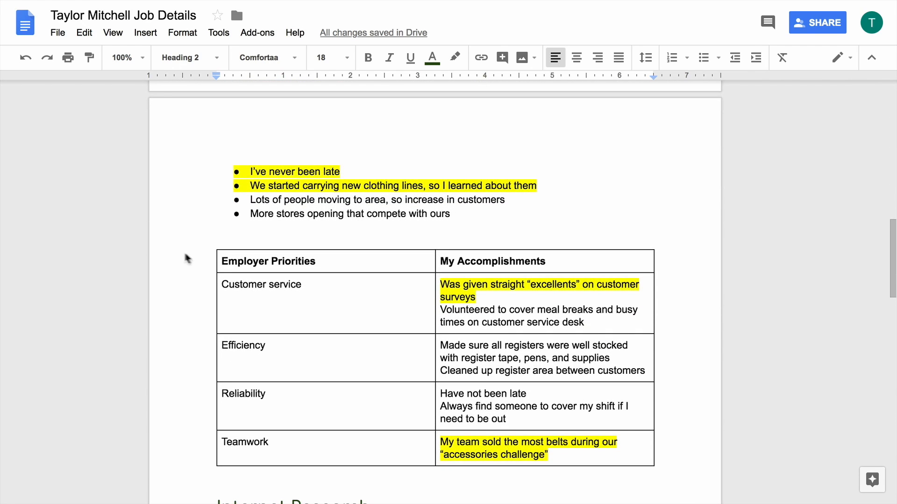
left_click(221, 263)
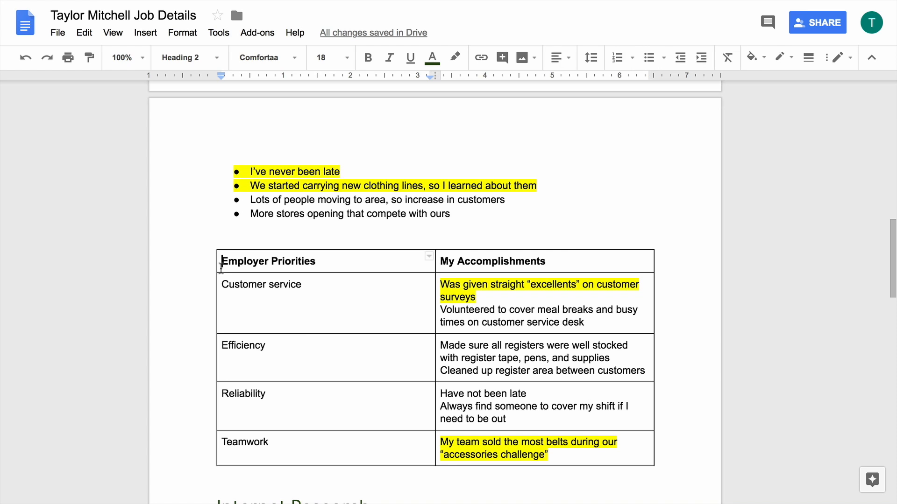
left_click_drag(220, 271, 570, 379)
scroll(236, 330, "down", 6)
scroll(237, 330, "down", 8)
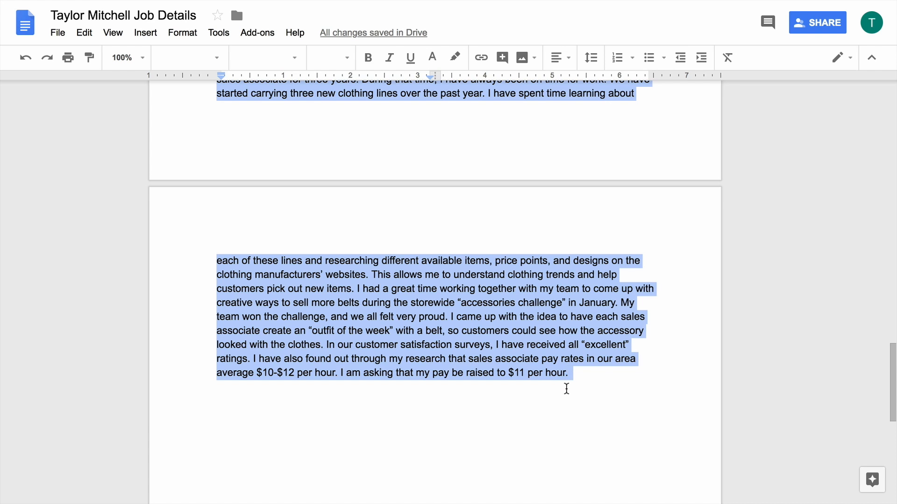
scroll(566, 389, "up", 10)
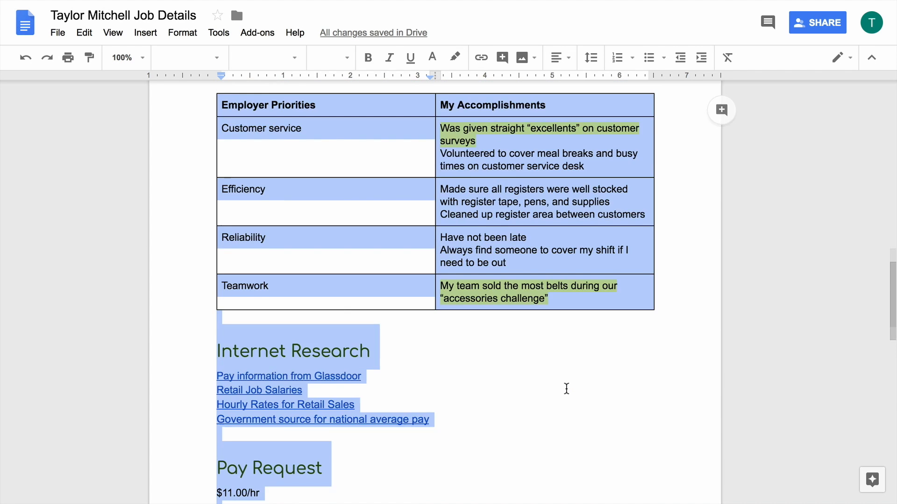
scroll(566, 388, "up", 1)
key("BackSpace")
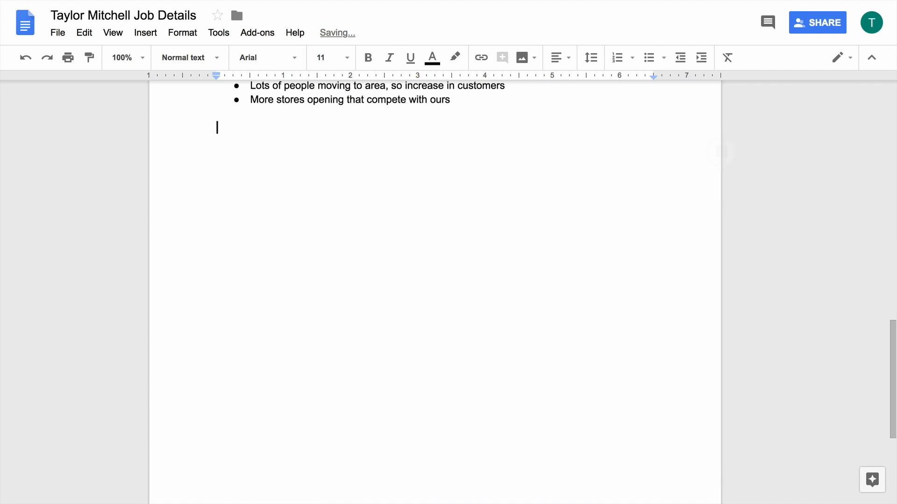
scroll(435, 281, "up", 3)
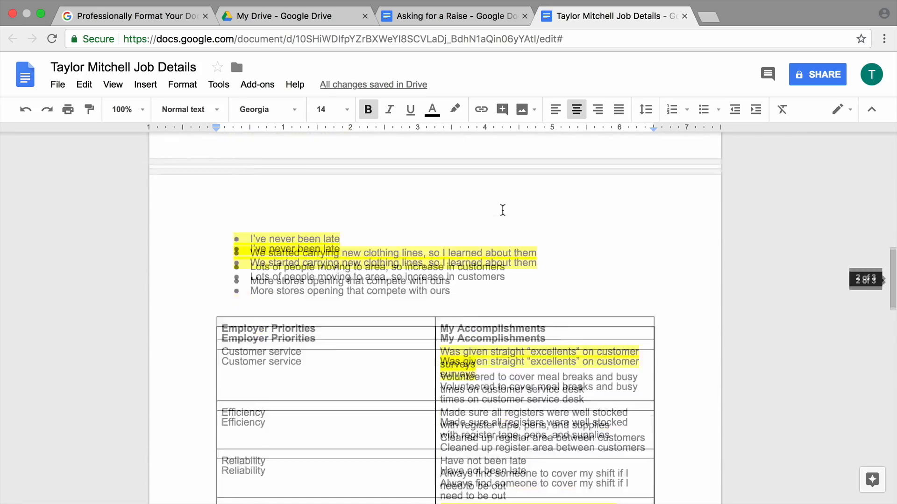
Cut the Internet Research and Pay Request sections and paste them below the bullet list
scroll(502, 211, "down", 8)
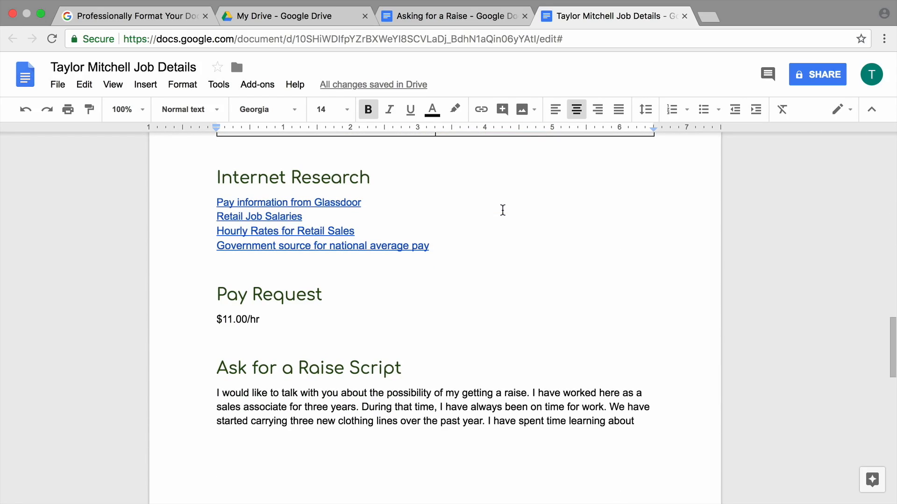
left_click_drag(260, 319, 208, 177)
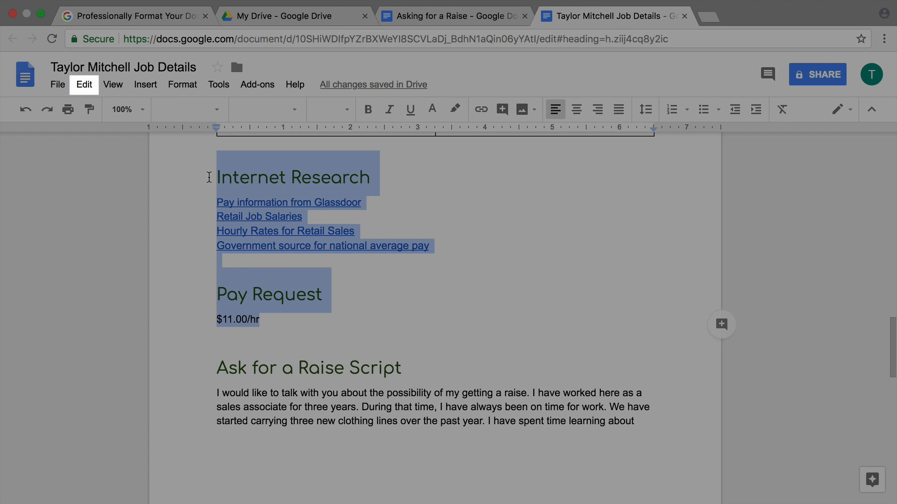
left_click(89, 86)
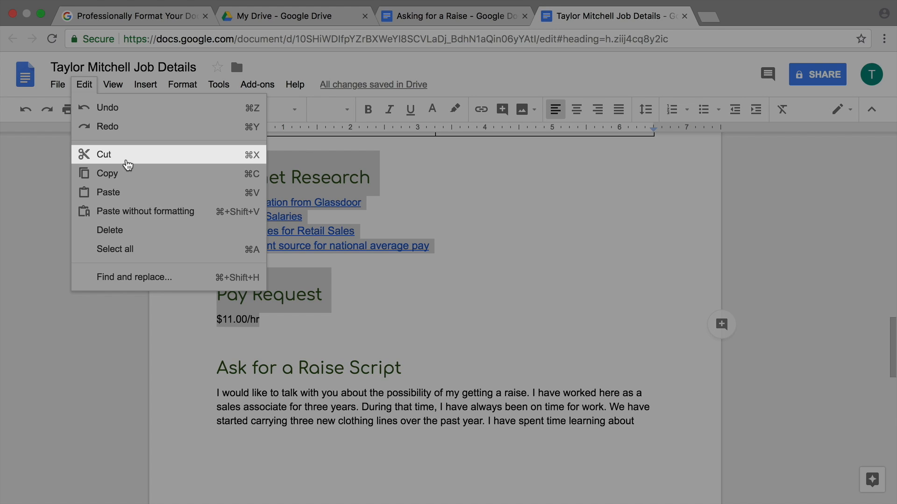
left_click(128, 165)
scroll(300, 278, "up", 10)
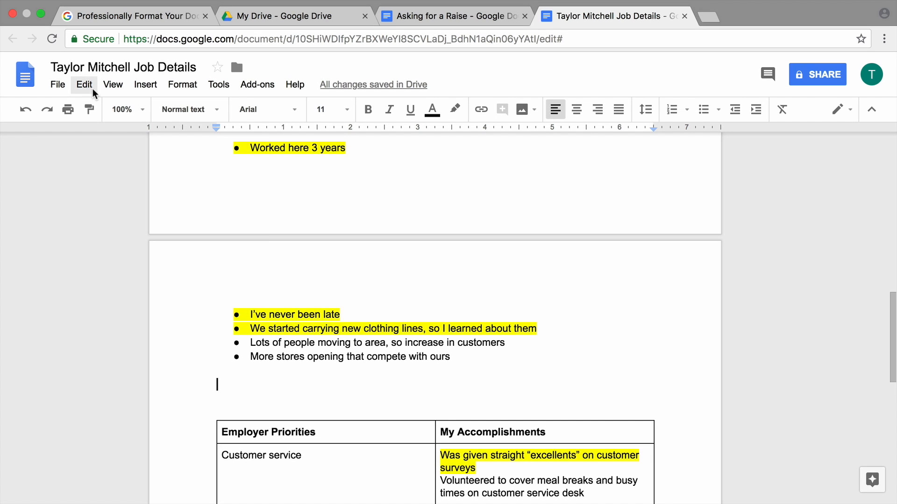
left_click(93, 92)
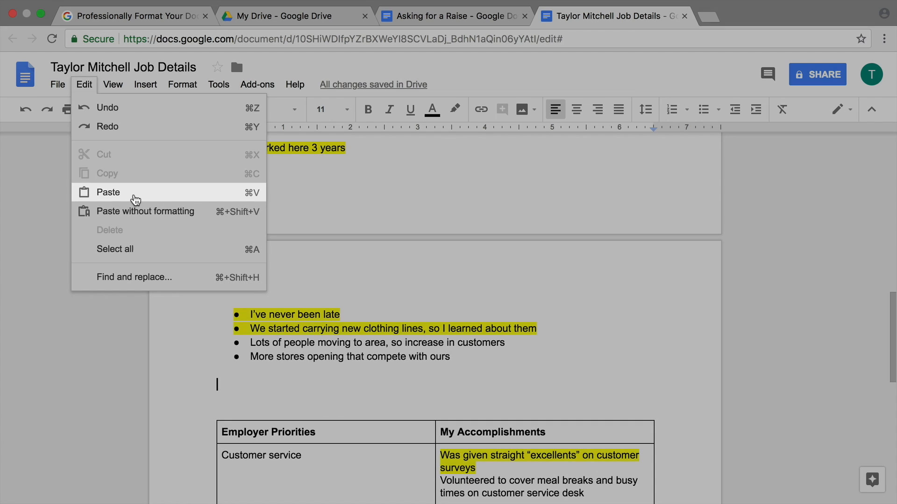
left_click(135, 197)
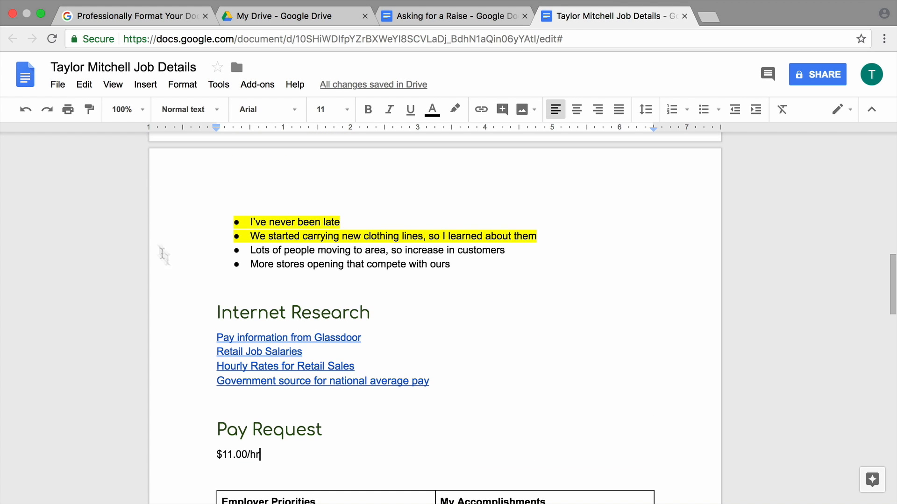
Delete the three extra blank lines around the pasted sections
left_click(211, 280)
key("BackSpace")
left_click(221, 468)
key("BackSpace")
left_click(217, 384)
key("BackSpace")
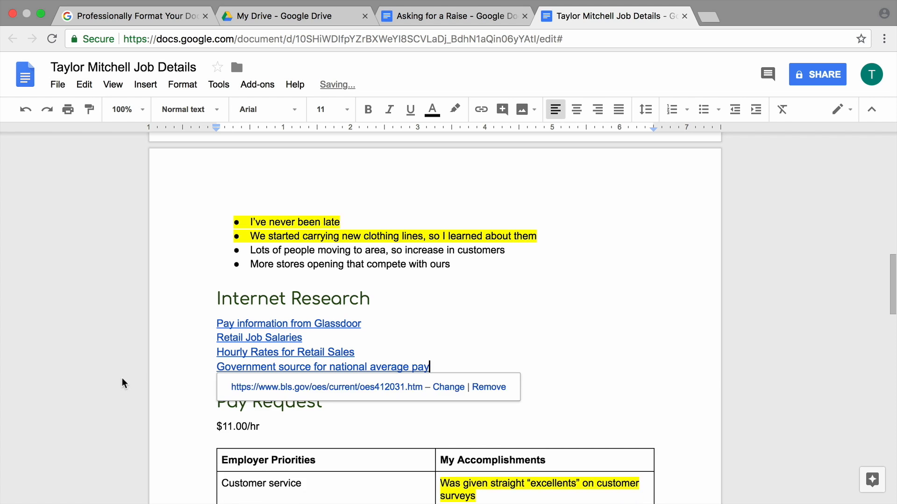
left_click(123, 383)
scroll(124, 383, "down", 1)
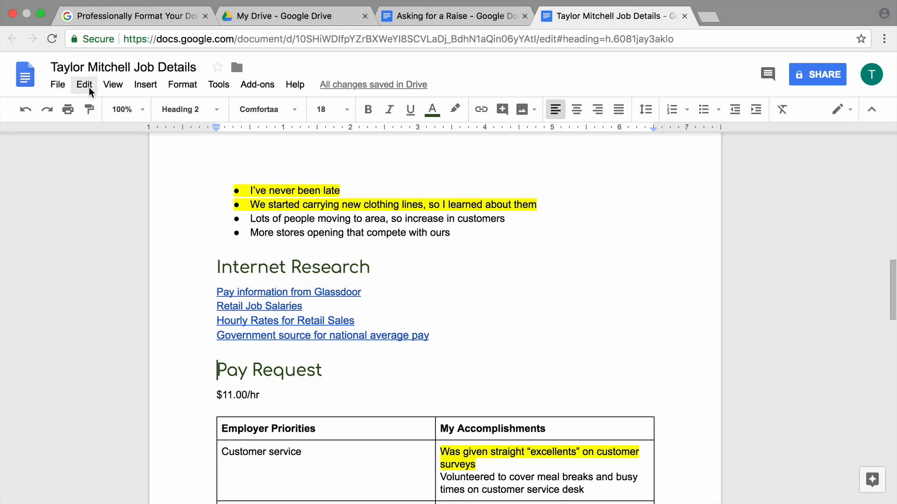
Select the whole document and set its highlight colour to None
left_click(88, 88)
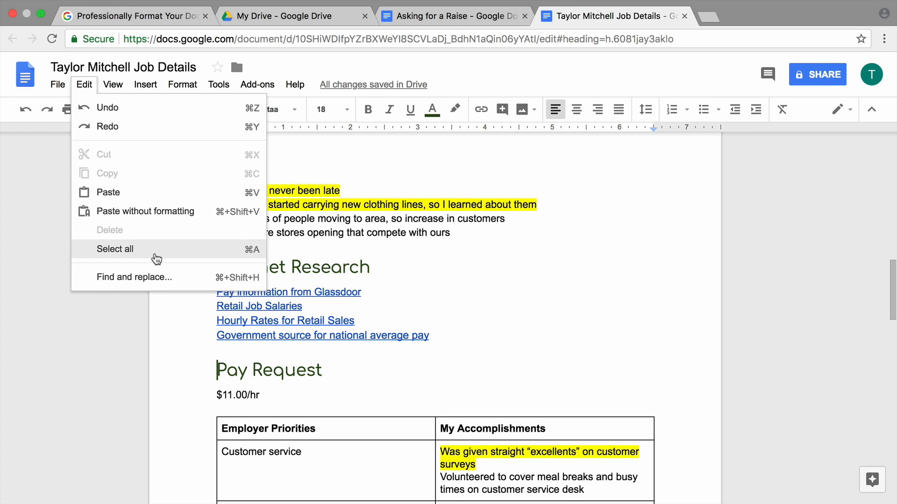
left_click(157, 259)
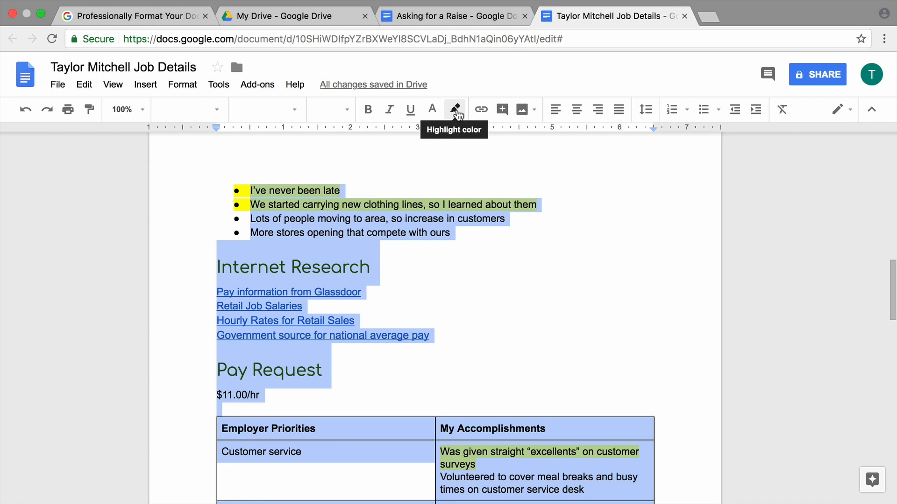
left_click(456, 111)
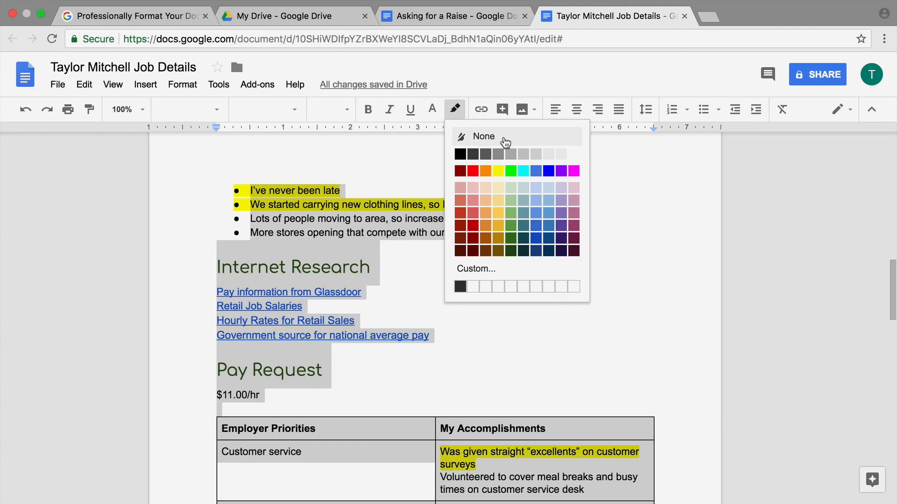
left_click(505, 142)
left_click(230, 413)
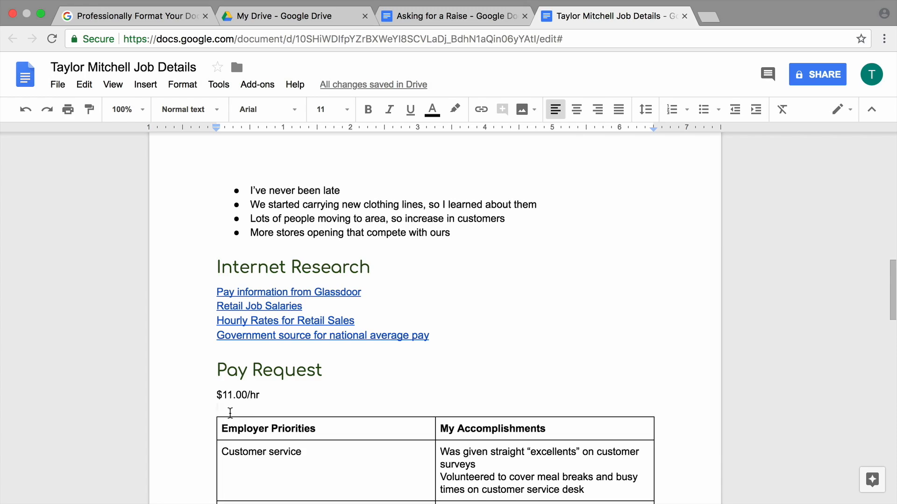
scroll(230, 413, "down", 5)
Cut the Ask for a Raise Script heading and paragraph from the end
scroll(230, 412, "up", 5)
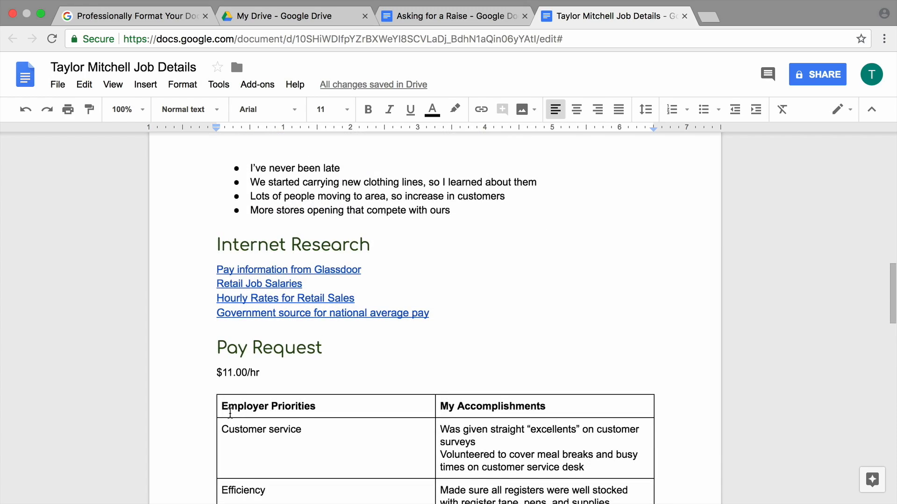
scroll(230, 414, "down", 10)
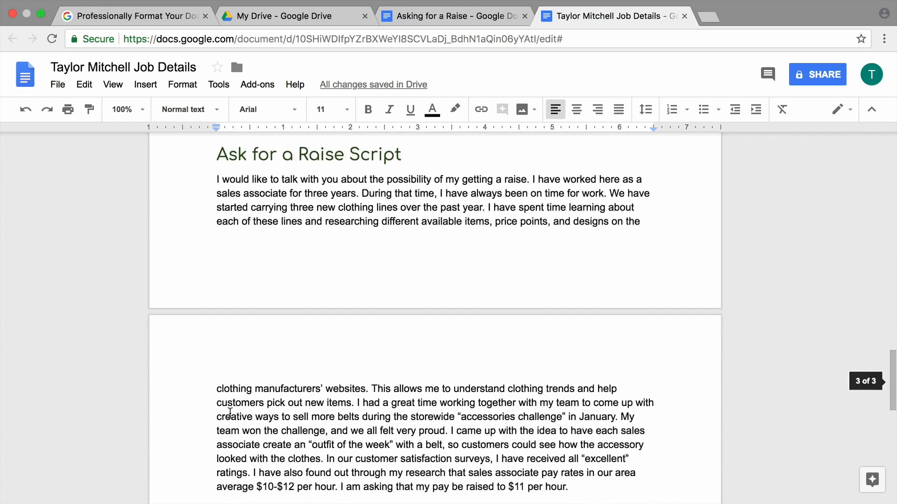
left_click_drag(207, 148, 601, 372)
scroll(344, 298, "down", 4)
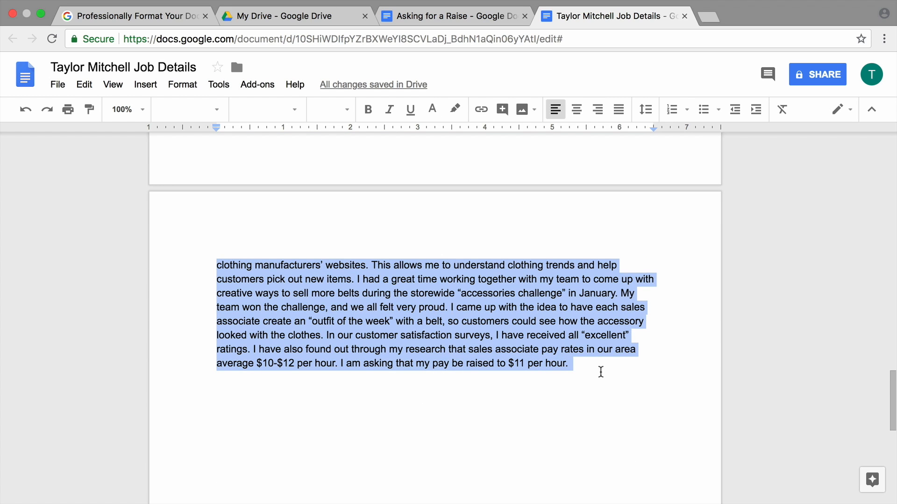
left_click(85, 90)
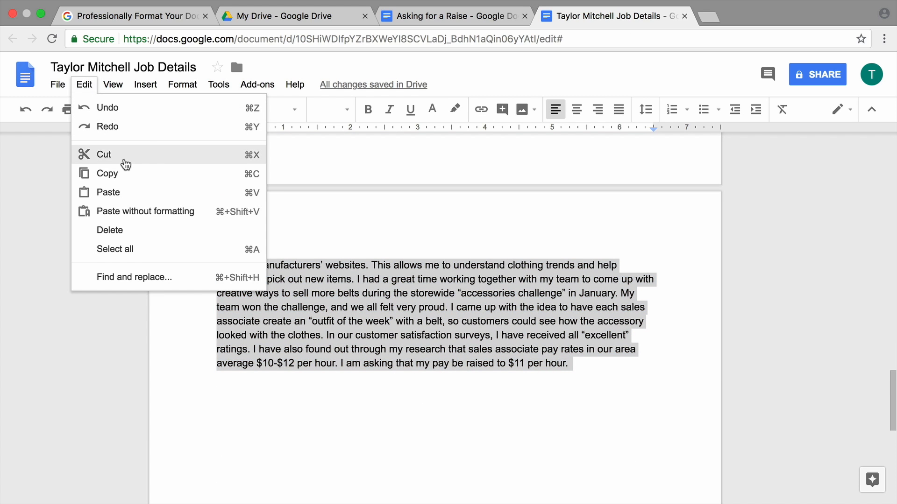
left_click(126, 164)
Paste the script on a new line above the Job Title heading
scroll(286, 360, "up", 20)
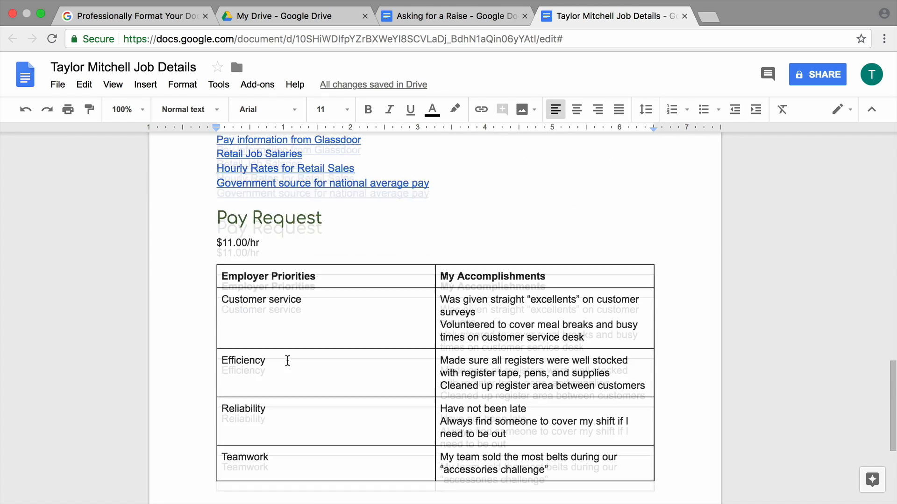
left_click(211, 291)
key("Return")
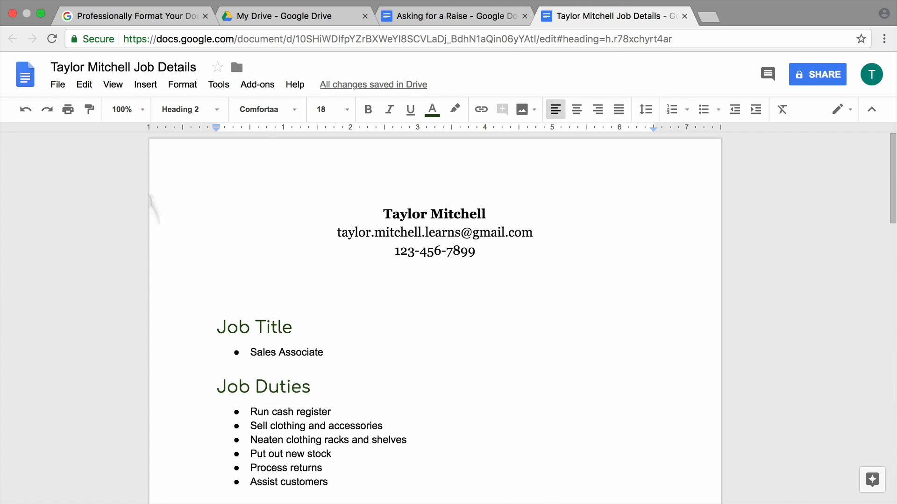
left_click(91, 88)
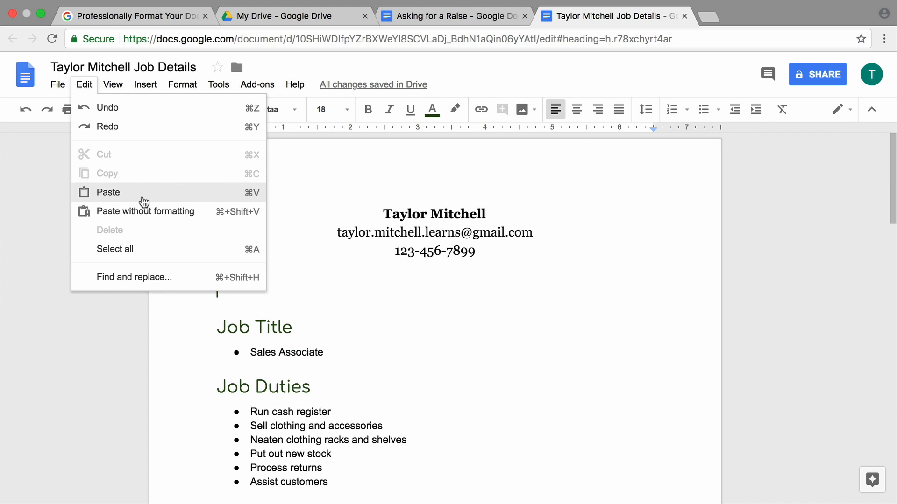
left_click(142, 199)
Delete the pasted script heading and the leftover blank lines
left_click_drag(402, 230, 216, 229)
key("BackSpace")
left_click(211, 253)
key("BackSpace")
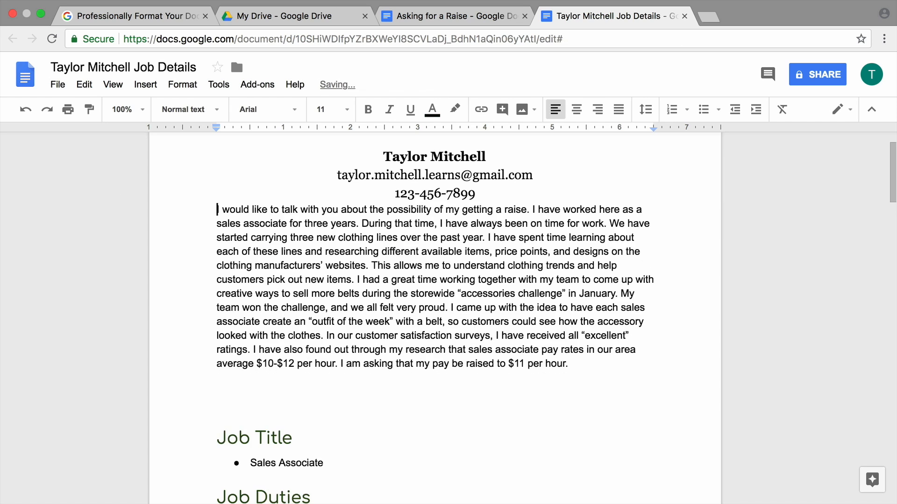
left_click(216, 439)
key("BackSpace")
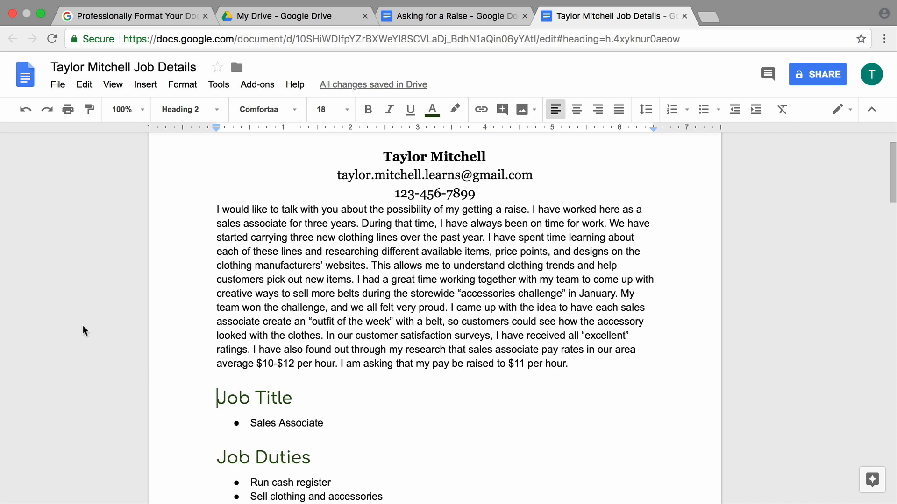
scroll(83, 331, "up", 2)
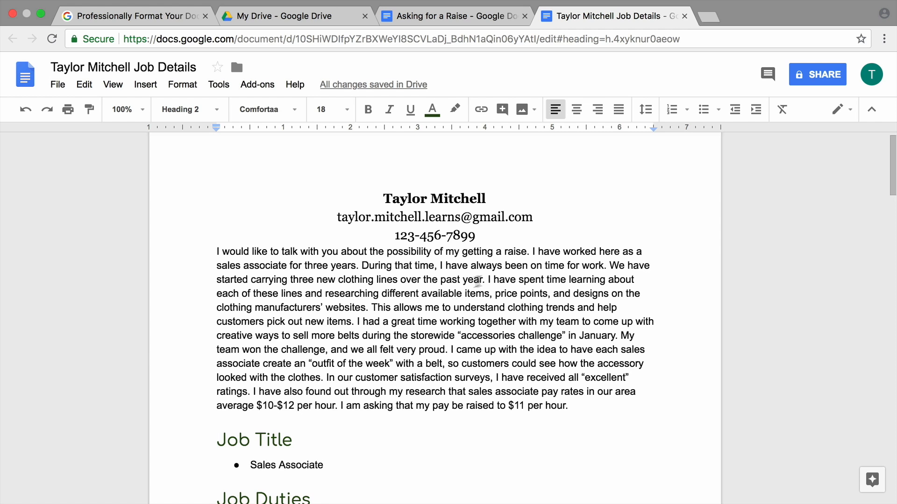
Delete the script's opening sentence and its closing sentences about pay research
left_click_drag(531, 253, 214, 255)
key("BackSpace")
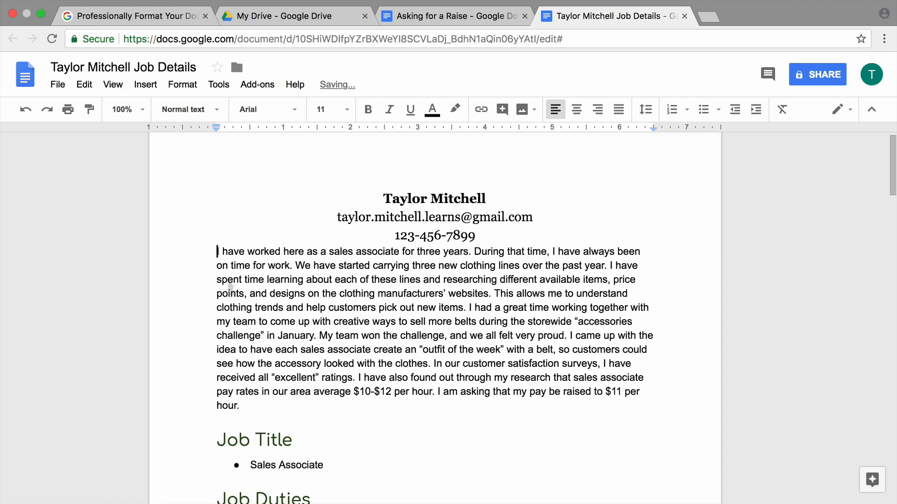
left_click_drag(240, 406, 357, 380)
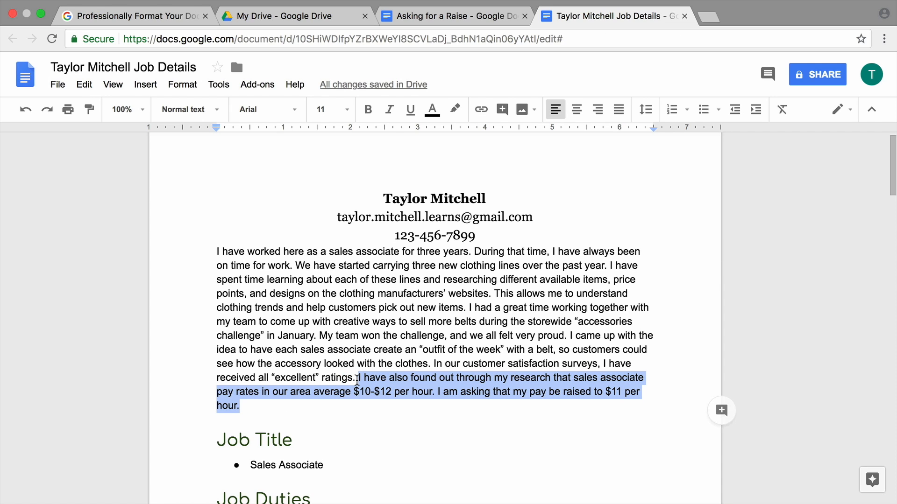
key("BackSpace")
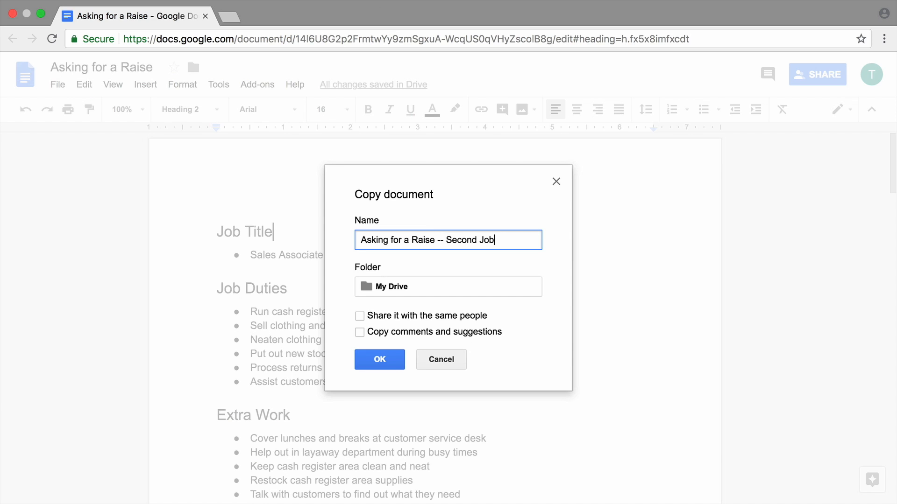
left_click(391, 364)
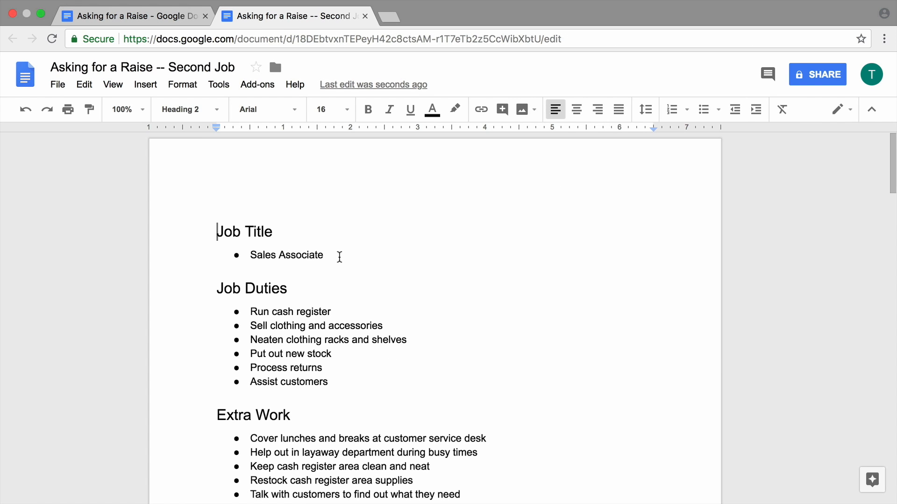
left_click_drag(338, 254, 251, 253)
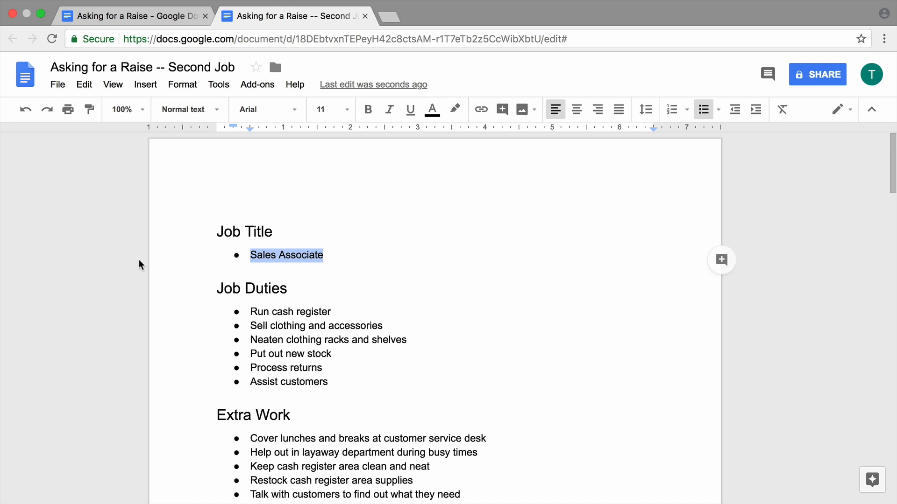
type("Daytime Nanny")
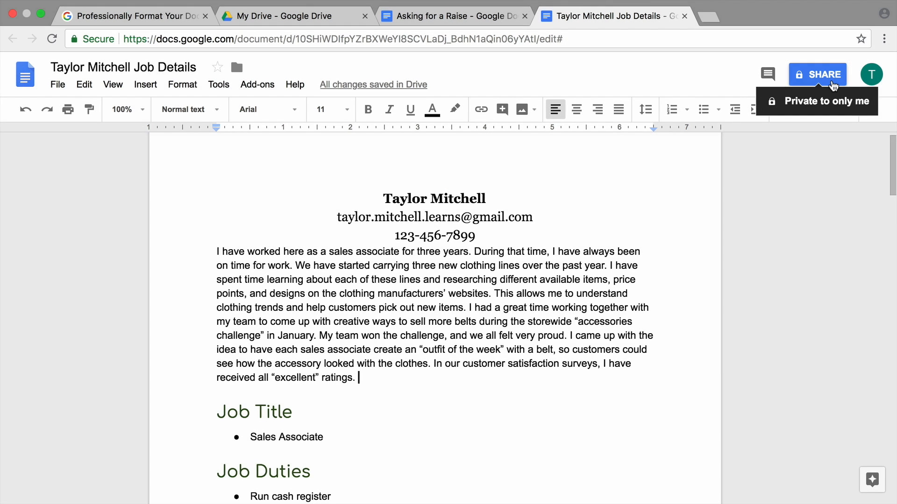
Add the manager's e-mail as a recipient of the job details document with Can view access
left_click(831, 80)
type("emma.")
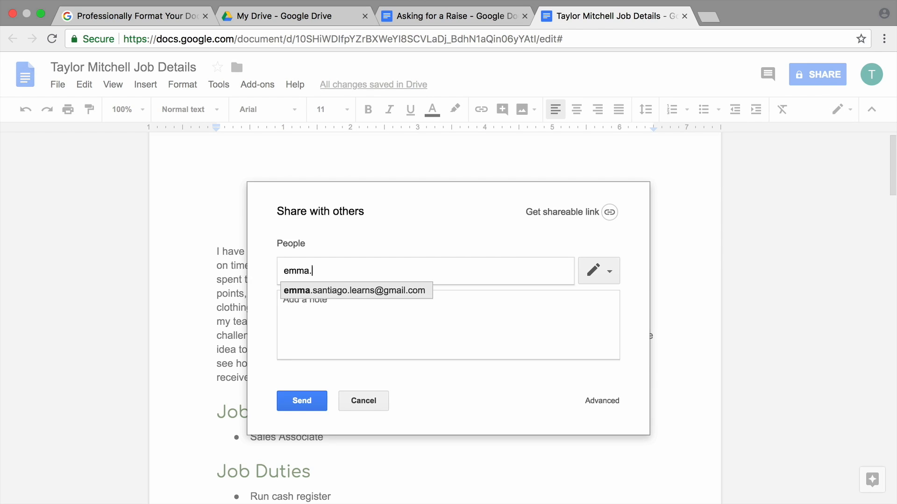
left_click(426, 294)
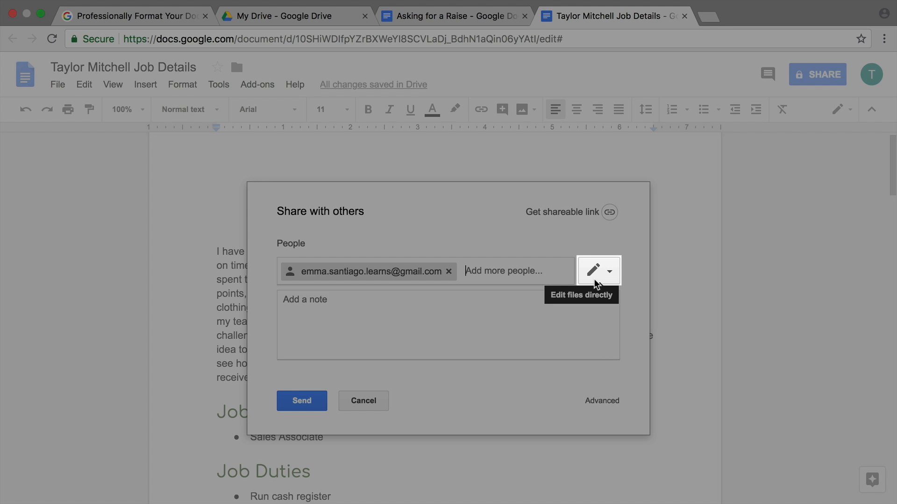
left_click(596, 282)
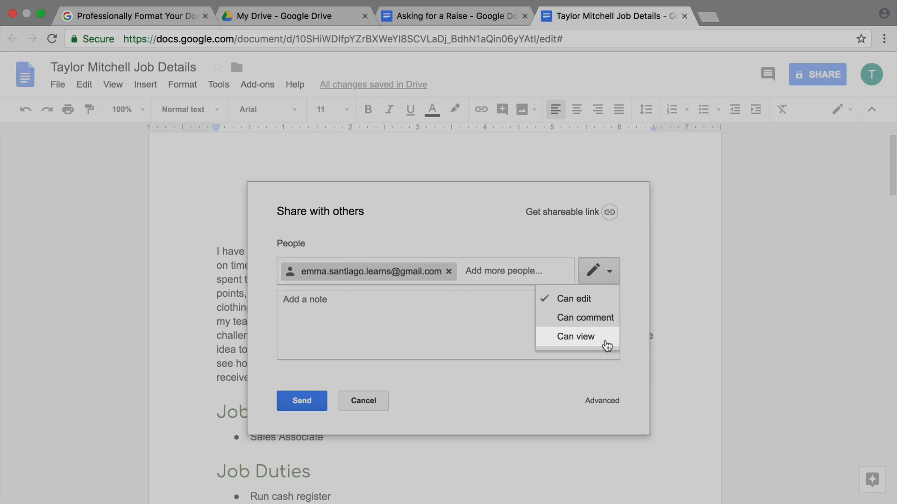
left_click(606, 343)
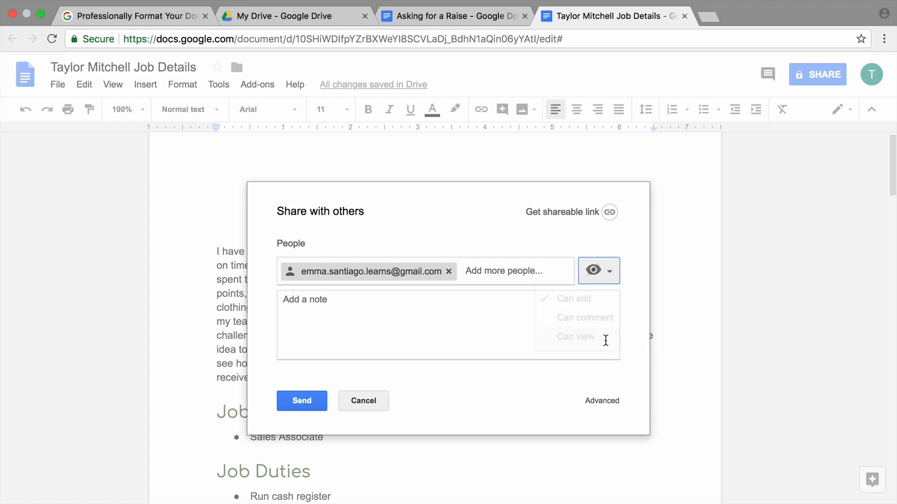
Write a note asking the manager to review the job details before discussing pay, and send
left_click(605, 341)
type("Please take a look at my document outlinging my job")
key("BackSpace")
key("BackSpace")
key("BackSpace")
key("BackSpace")
key("BackSpace")
key("BackSpace")
key("BackSpace")
key("BackSpace")
key("BackSpace")
key("BackSpace")
key("BackSpace")
type("ing my job details and other information about me and my")
key("BackSpace")
key("BackSpace")
type("my work. I hope this will help you when you discuss my pay rate at your regional meeting.")
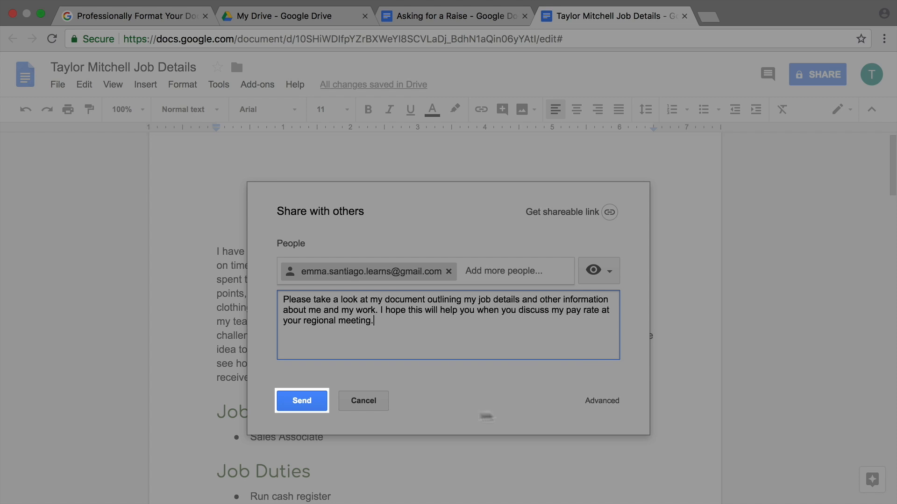
left_click(311, 408)
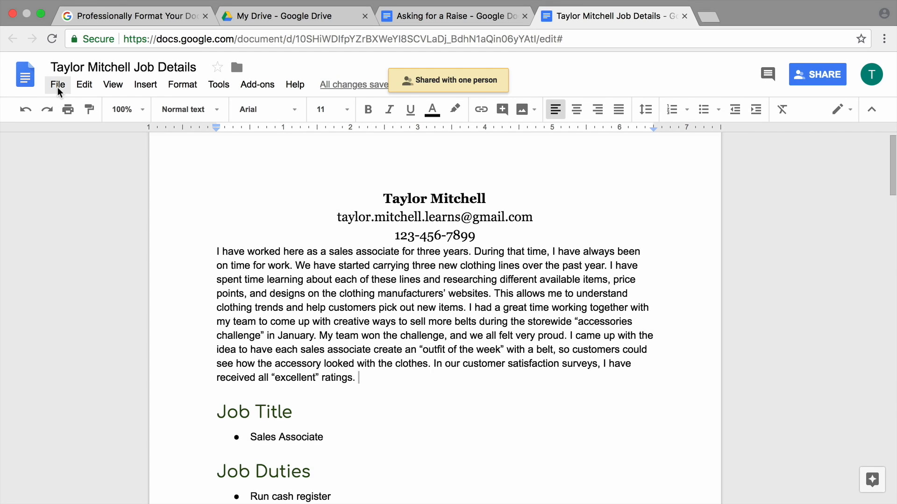
Open the File menu to get to the Print command
left_click(57, 86)
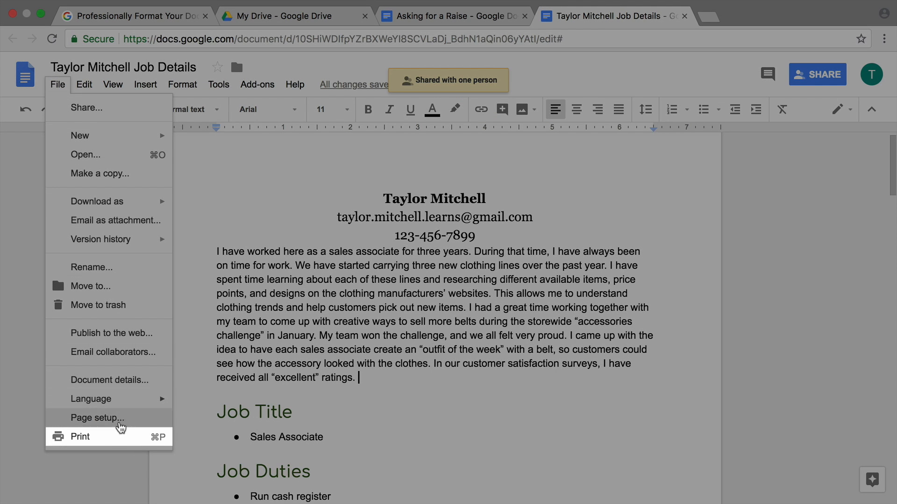